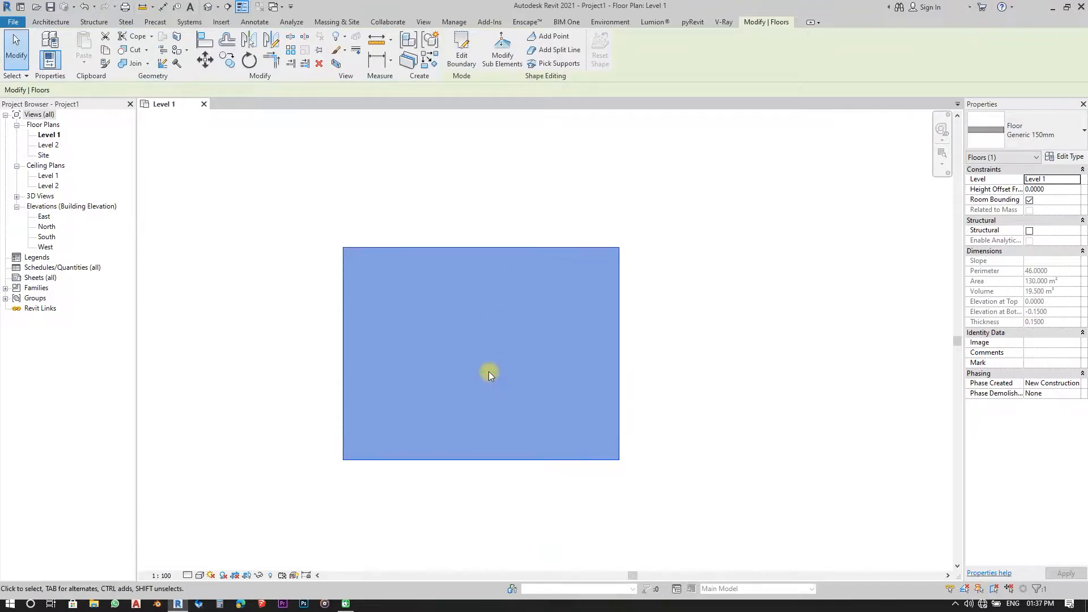
# Start a new wall on Level 1 using the Basic Wall type Generic - 200mm.
pyautogui.moveTo(532, 350); pyautogui.dragTo(529, 330)
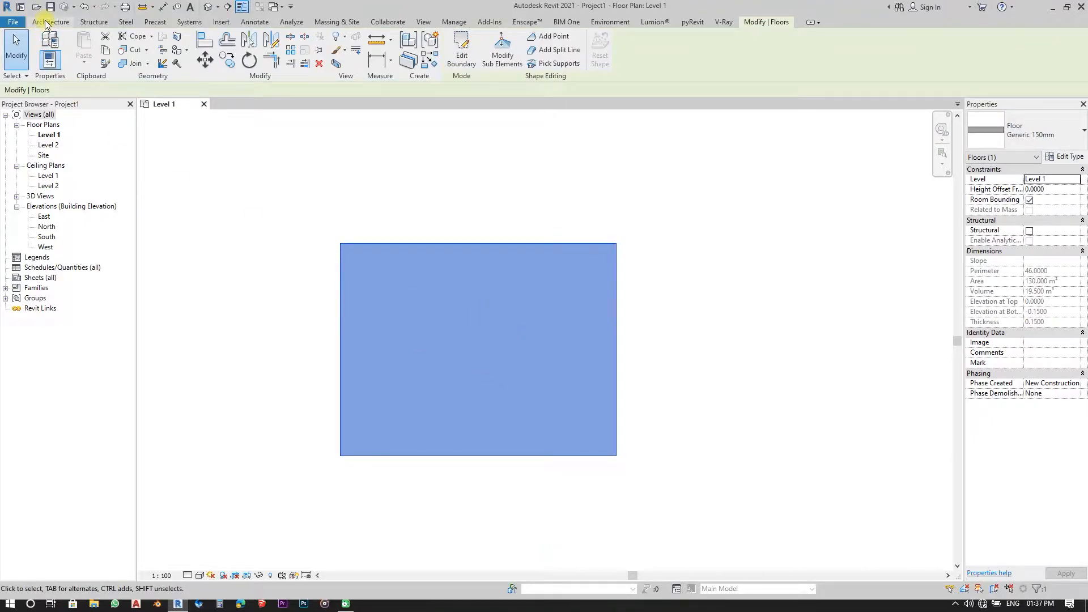
pyautogui.click(46, 22)
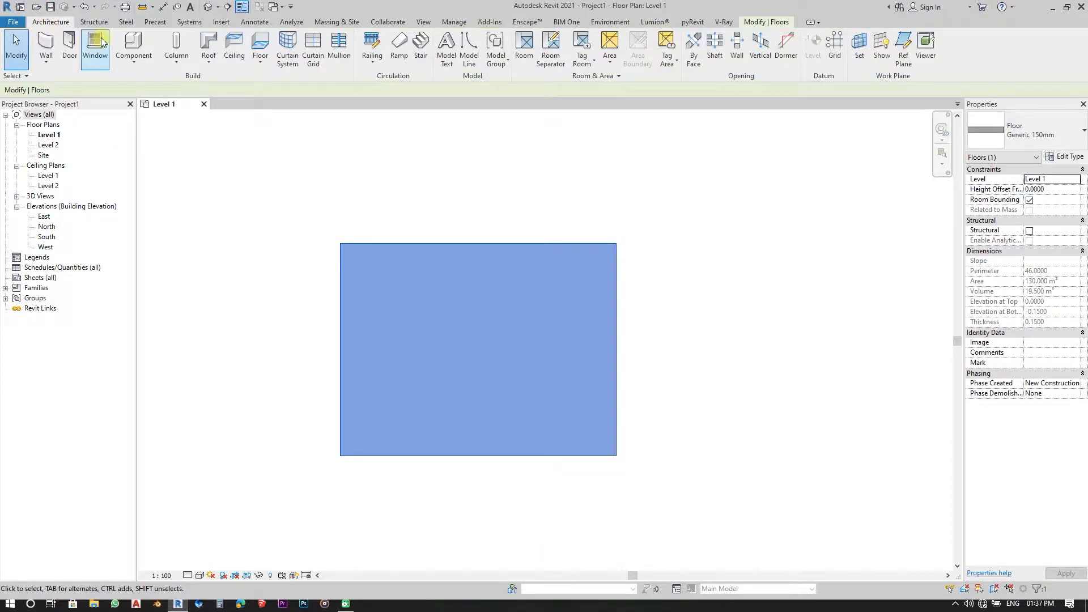
pyautogui.press('Escape')
pyautogui.click(50, 48)
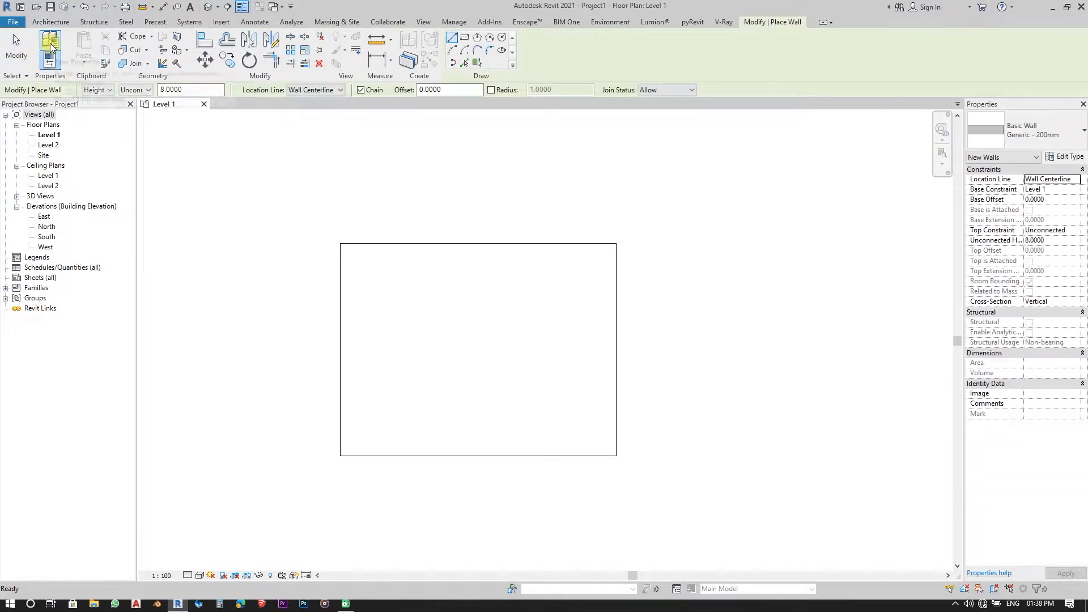
pyautogui.click(1048, 136)
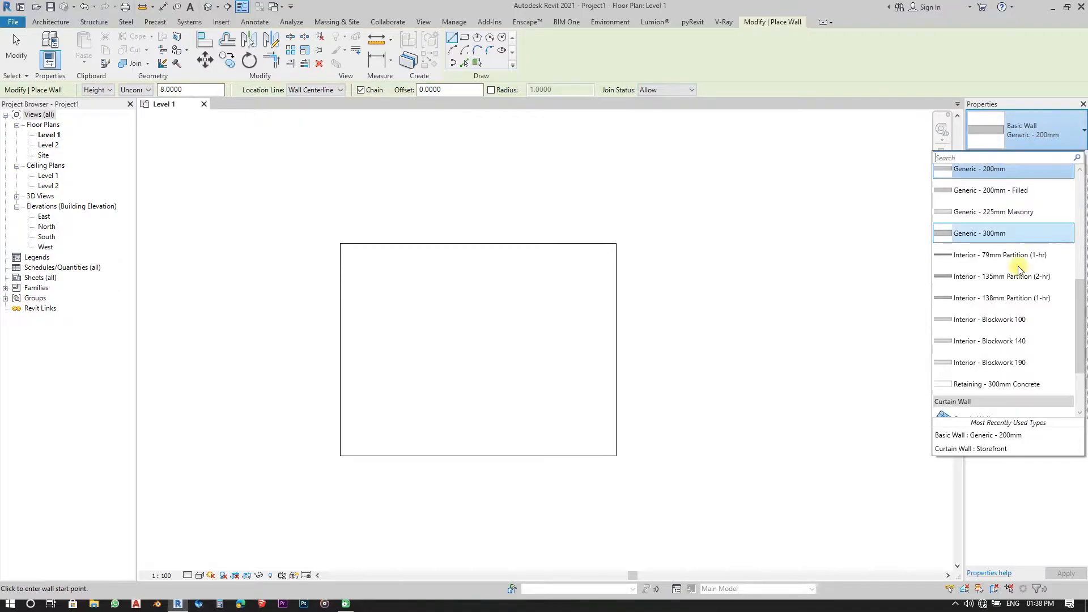
pyautogui.scroll(1, 1018, 269)
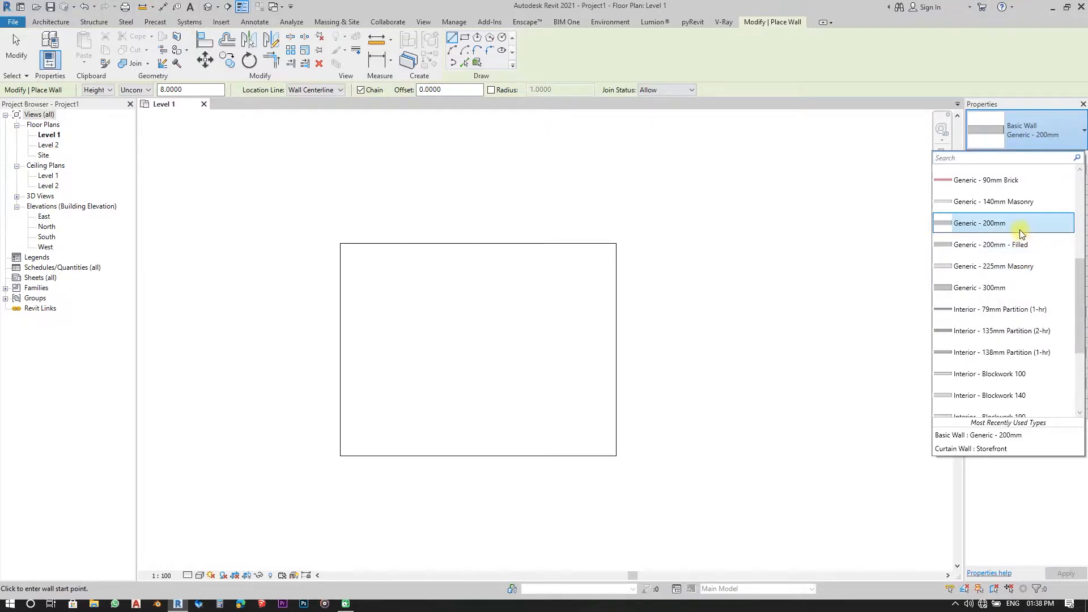
pyautogui.scroll(-3, 1017, 244)
pyautogui.scroll(-1, 996, 259)
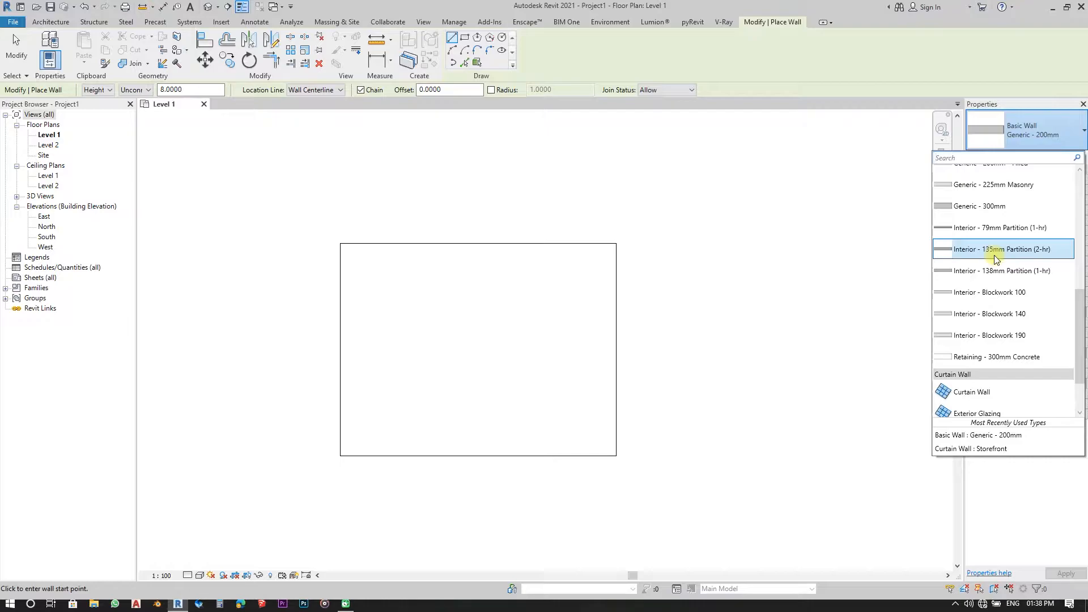
pyautogui.scroll(-2, 996, 259)
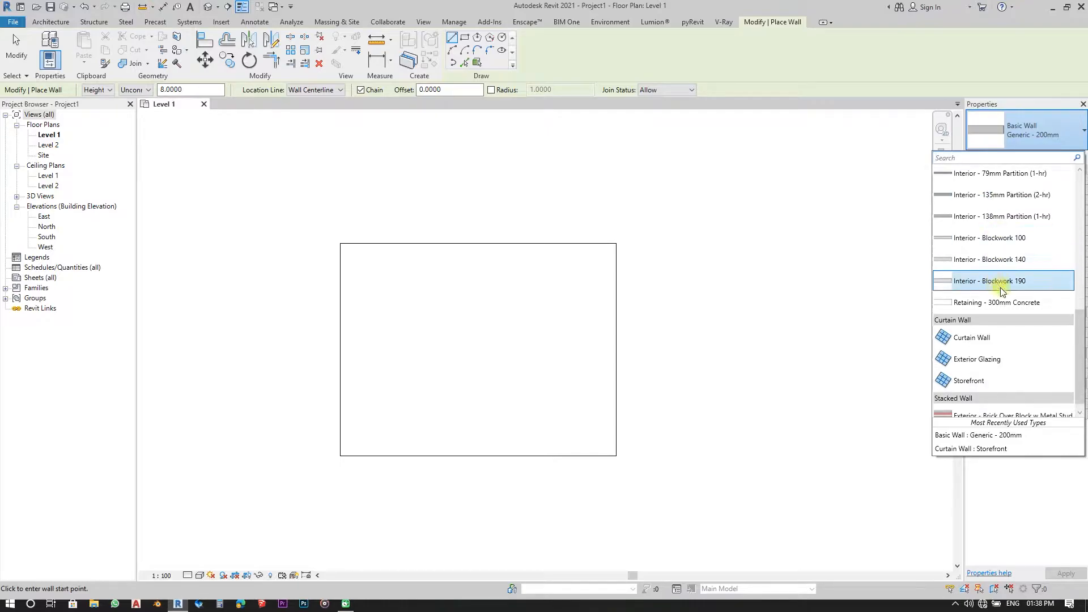
pyautogui.scroll(4, 1014, 313)
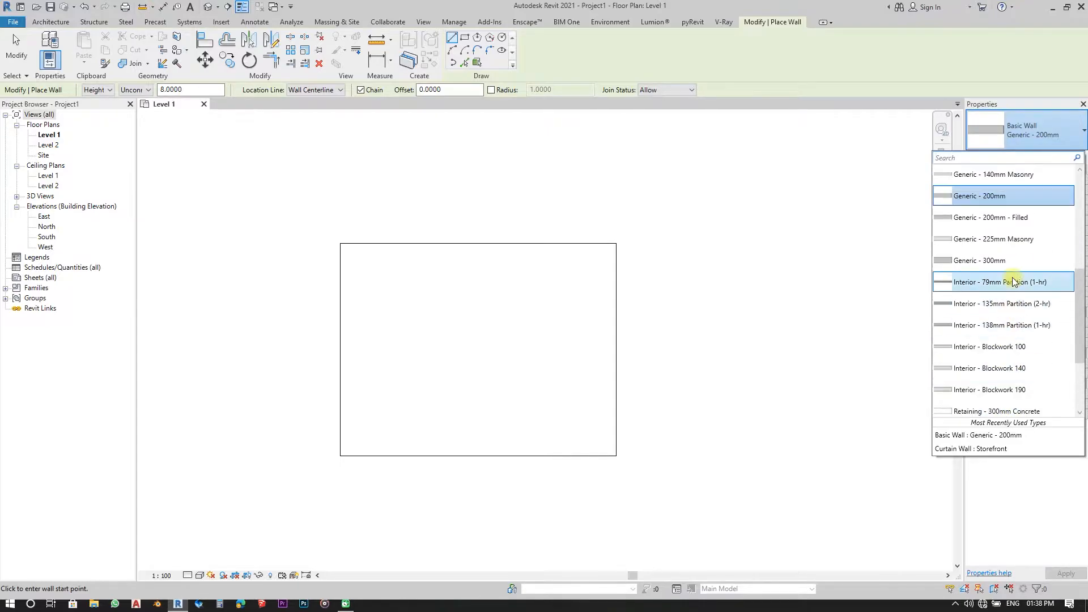
pyautogui.scroll(2, 991, 199)
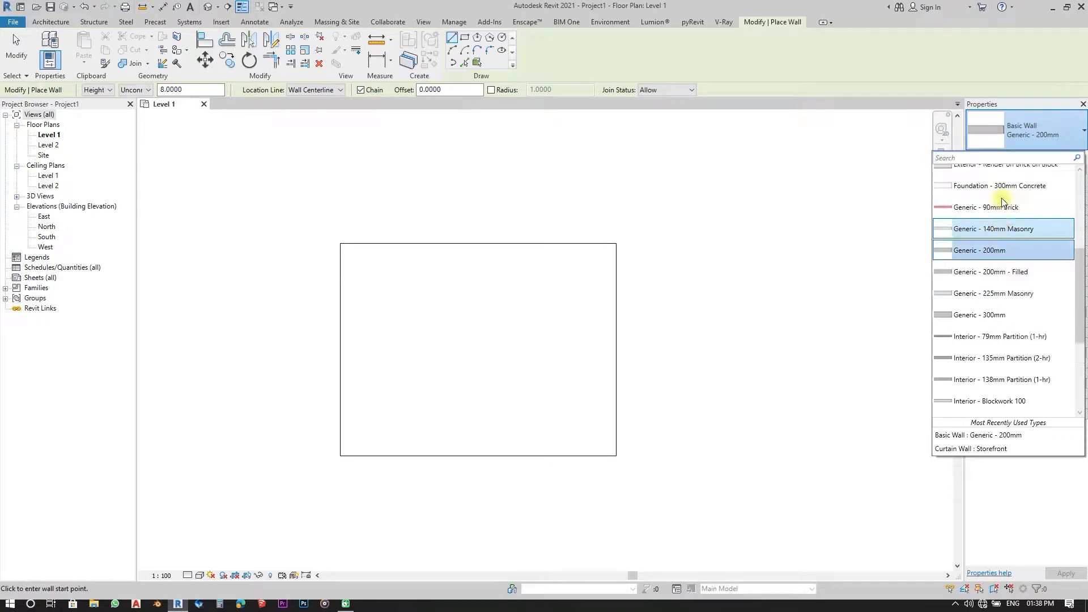
pyautogui.click(1000, 248)
pyautogui.click(341, 244)
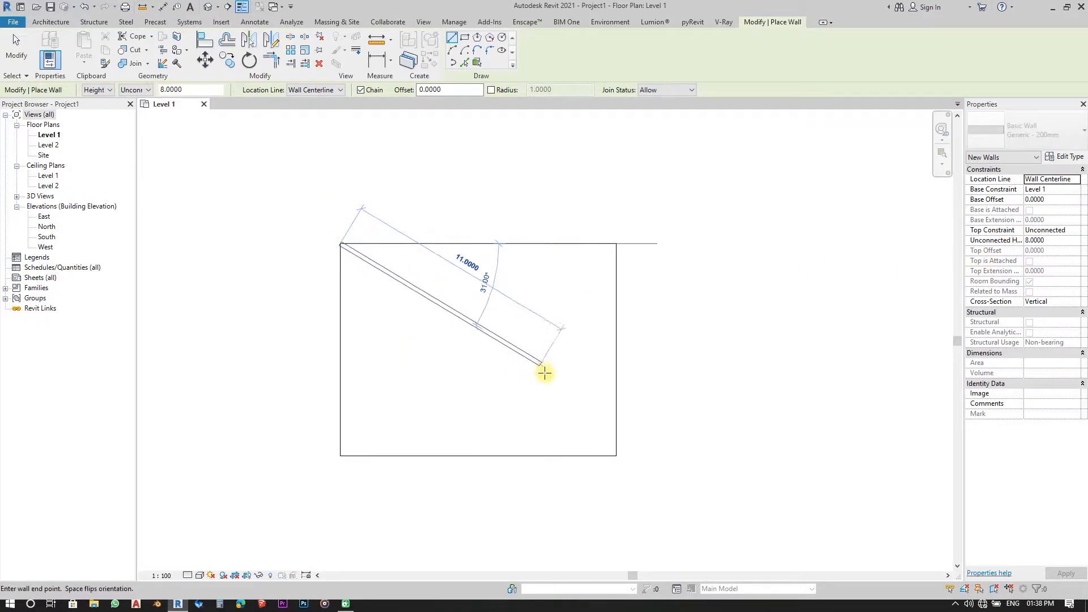
pyautogui.scroll(1, 484, 231)
pyautogui.scroll(1, 453, 227)
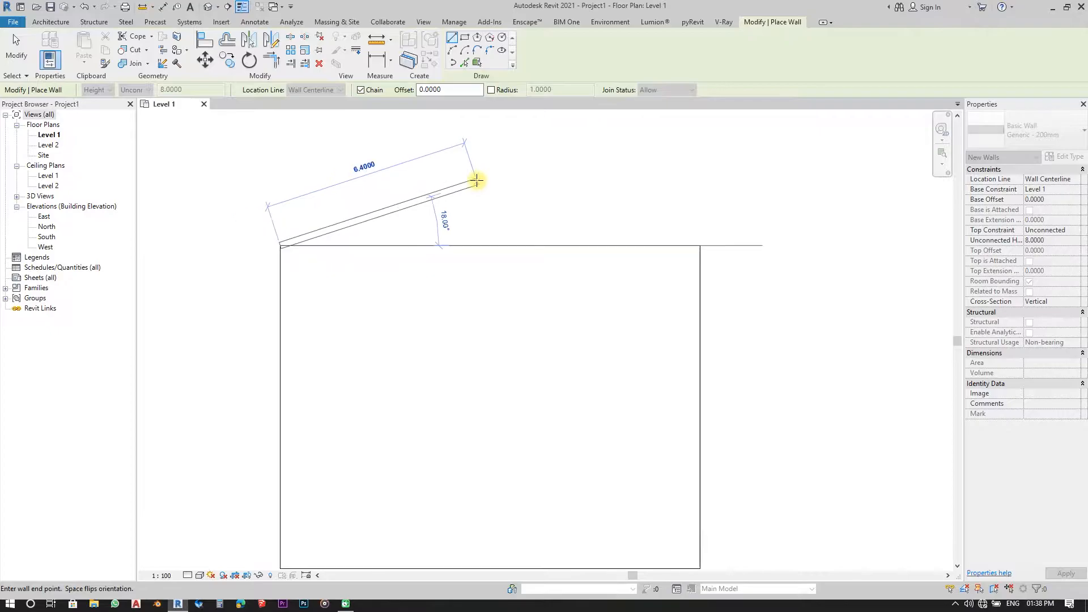
# Switch the wall drawing shape to a rectangle.
pyautogui.click(464, 37)
pyautogui.scroll(-1, 351, 119)
pyautogui.scroll(1, 327, 208)
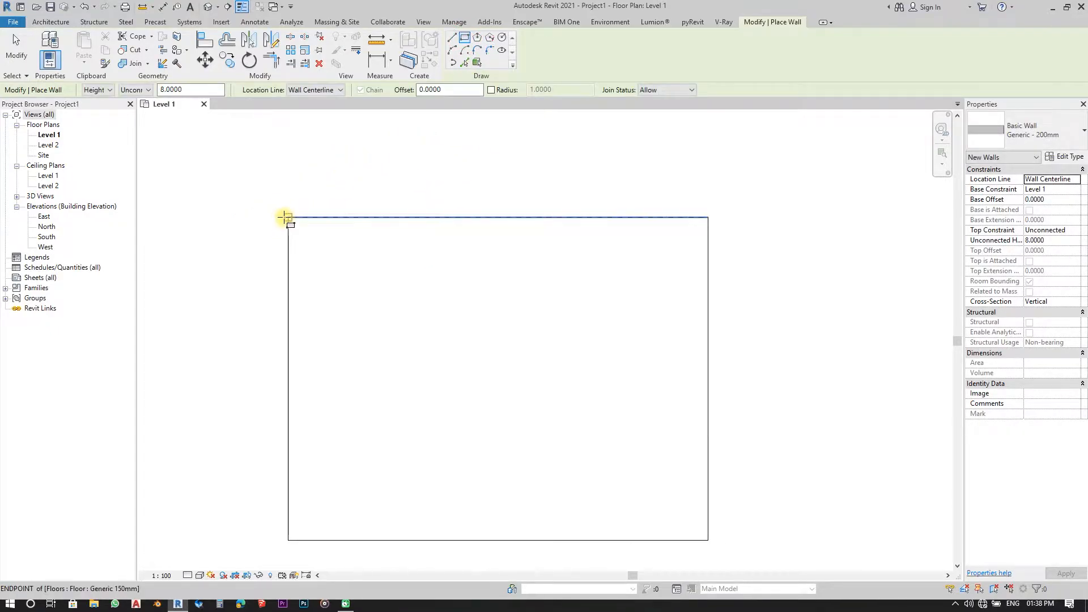
pyautogui.click(287, 218)
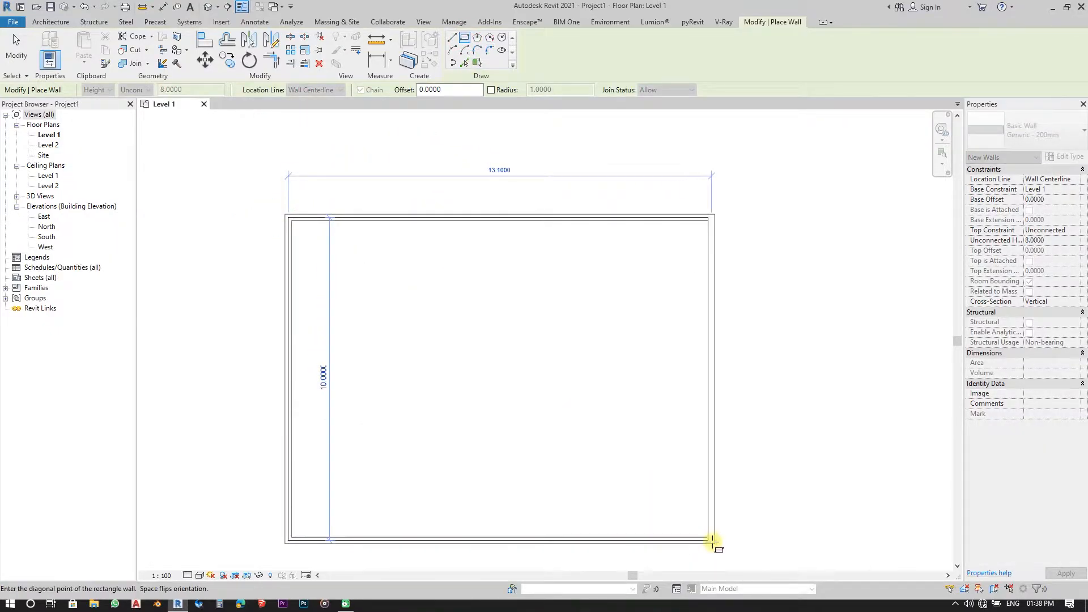
pyautogui.scroll(3, 474, 406)
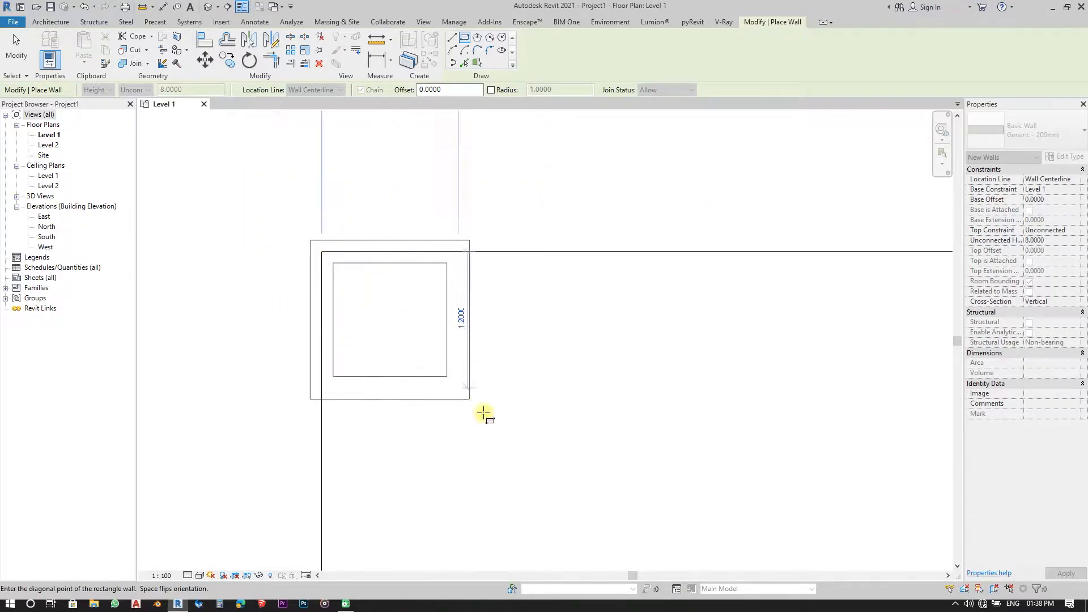
pyautogui.scroll(2, 593, 478)
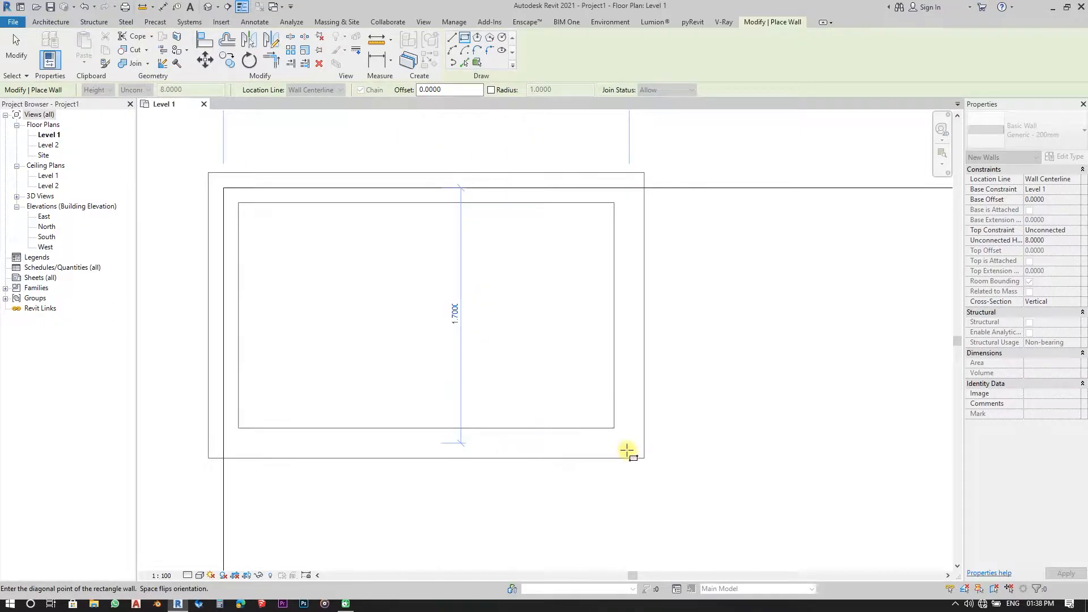
pyautogui.scroll(-2, 368, 255)
pyautogui.press('Escape')
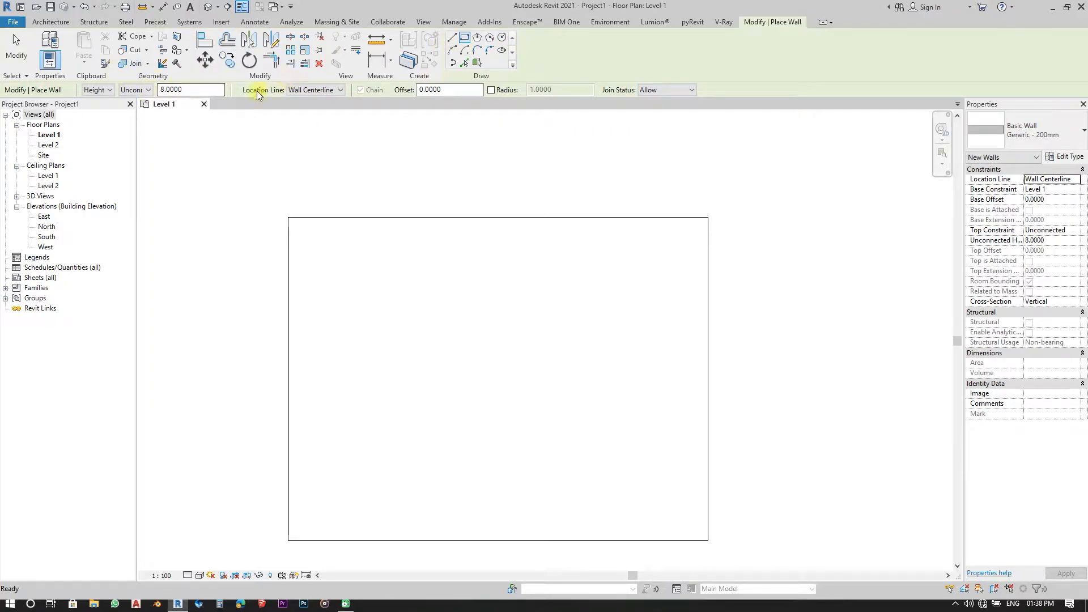
# Draw rectangular walls between the floor's opposite corners with the location line set to Finish Face: Exterior.
pyautogui.click(334, 90)
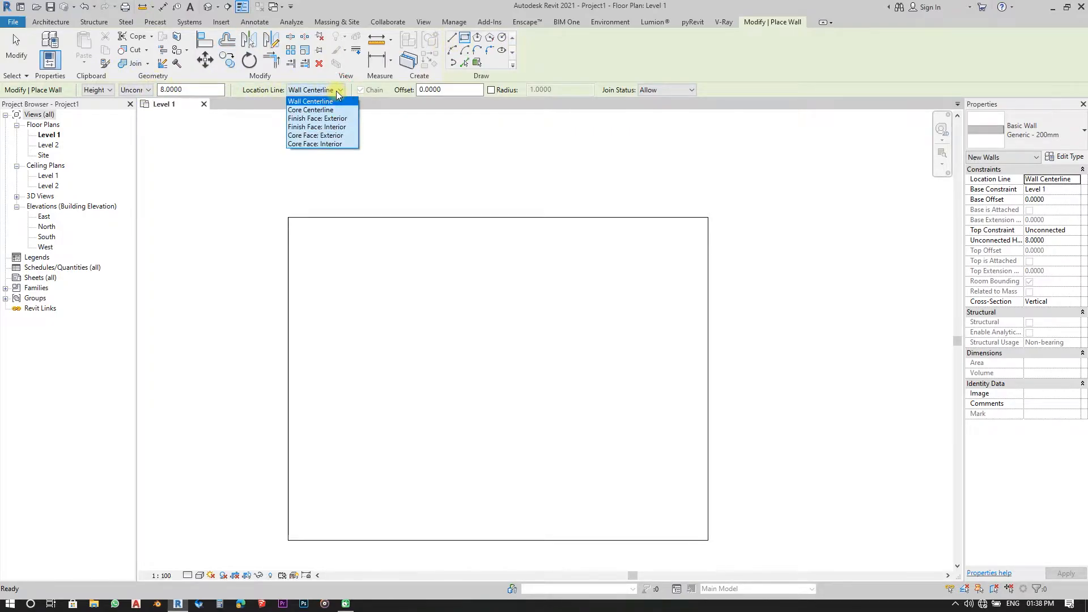
pyautogui.click(349, 118)
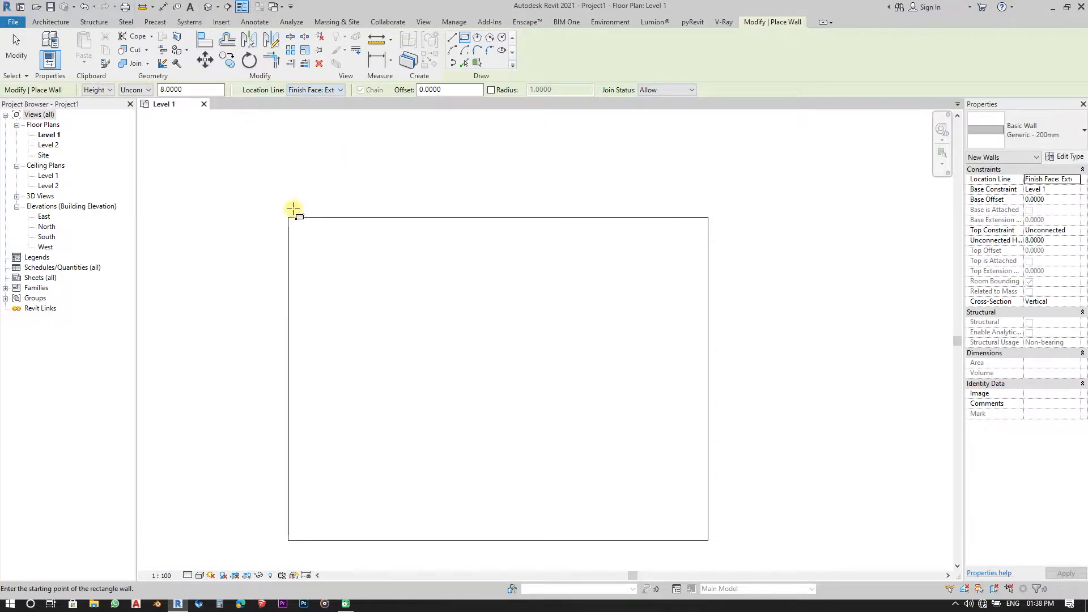
pyautogui.click(284, 216)
pyautogui.scroll(1, 696, 529)
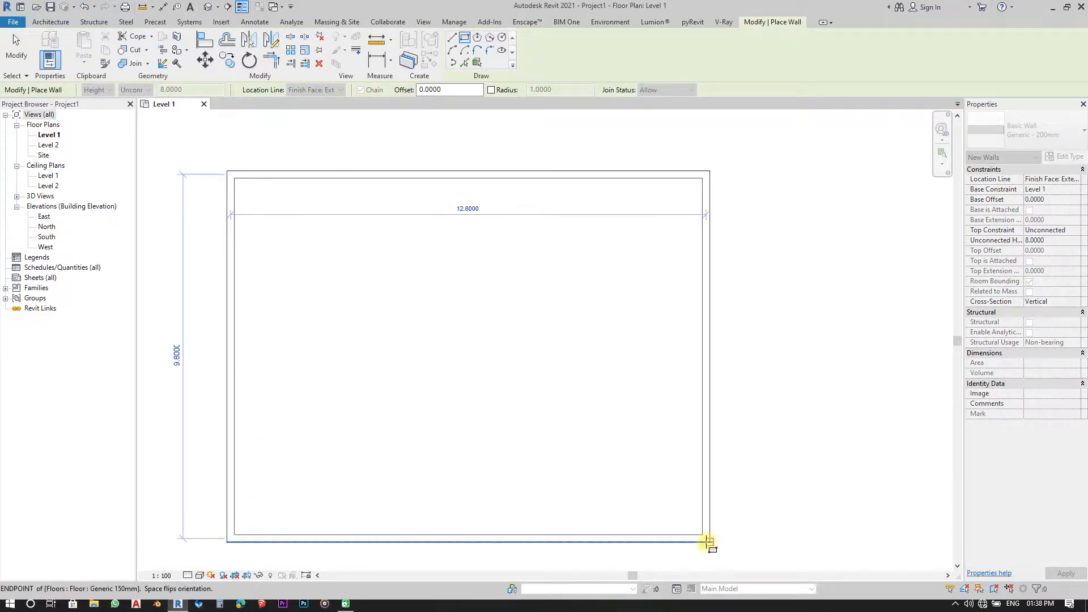
pyautogui.click(709, 542)
pyautogui.scroll(-1, 575, 384)
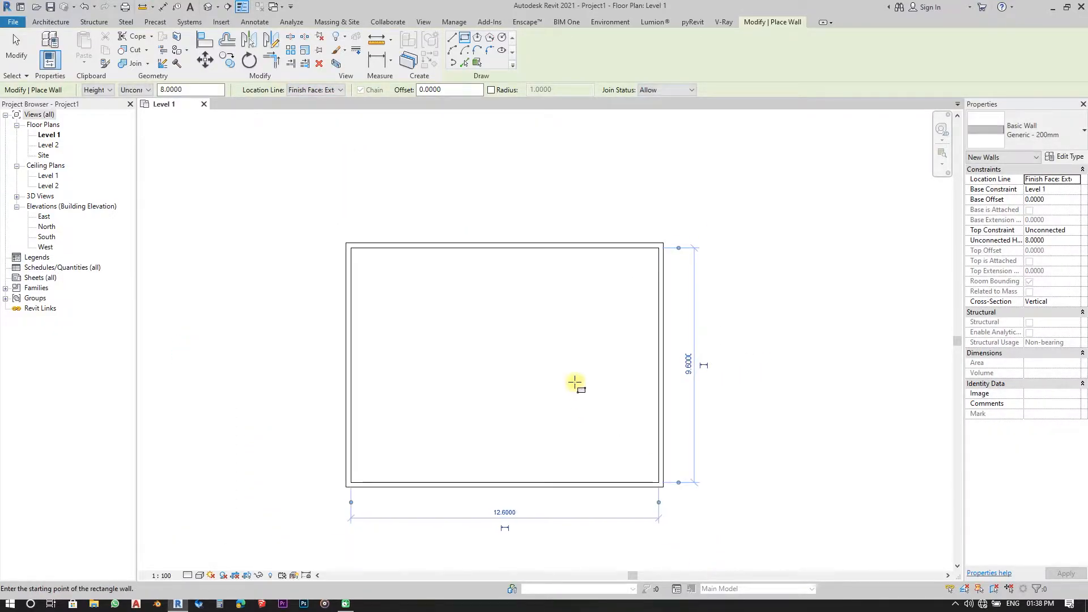
pyautogui.press('Escape')
pyautogui.press('Escape')
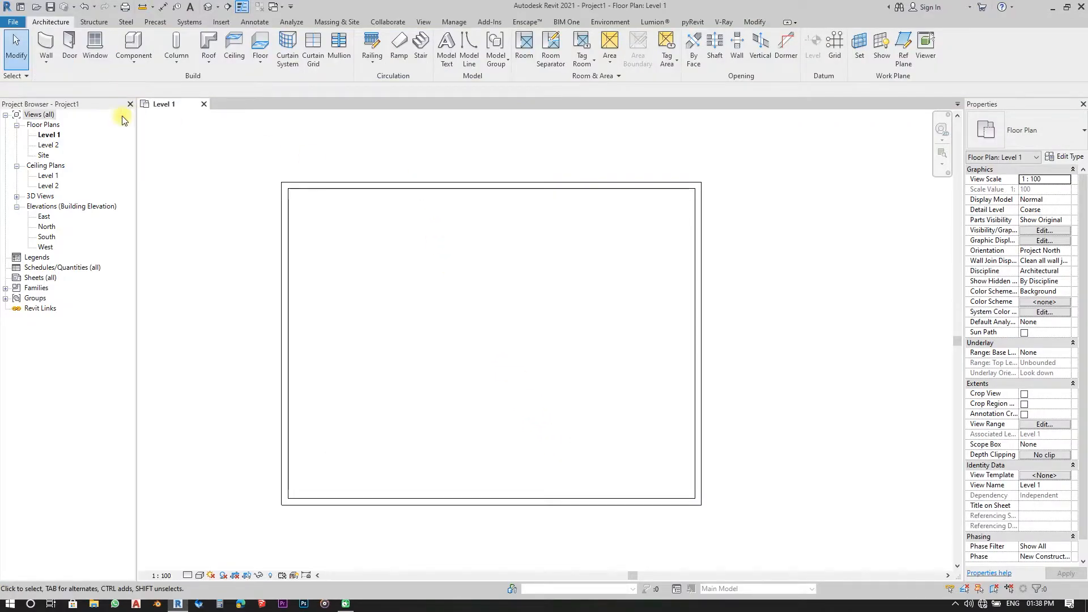
# Open the default 3D view and orbit it so all the walls and level lines can be seen.
pyautogui.click(208, 8)
pyautogui.keyDown('shift'); pyautogui.moveTo(543, 396); pyautogui.dragTo(438, 305, button='middle'); pyautogui.keyUp('shift')
pyautogui.scroll(3, 442, 306)
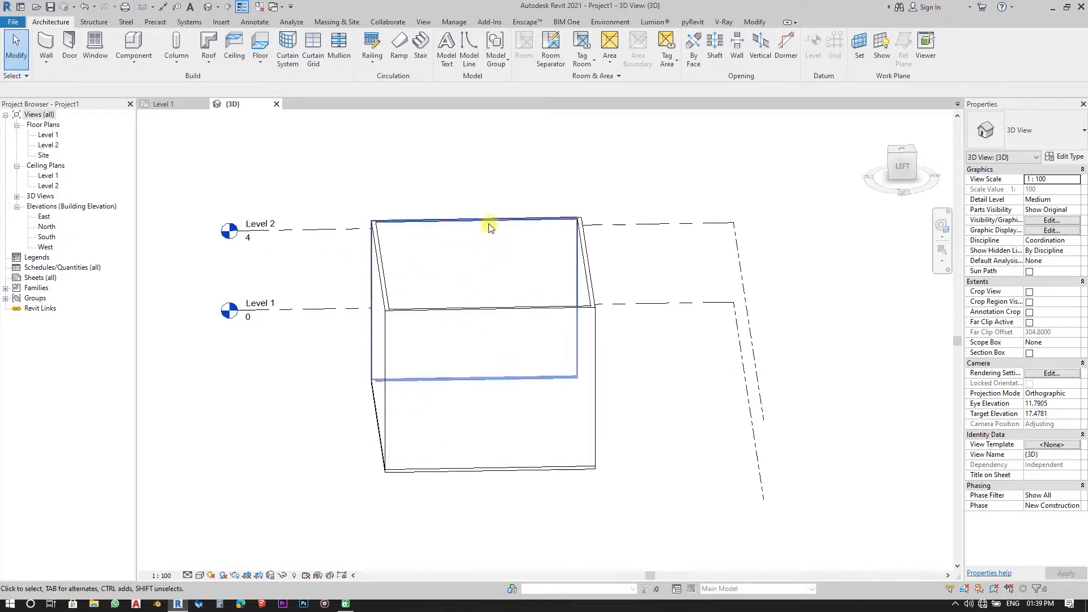
# Select all four walls and set their top constraint to Up to level: Level 2.
pyautogui.click(593, 275)
pyautogui.keyDown('ctrl'); pyautogui.click(580, 284); pyautogui.keyUp('ctrl')
pyautogui.keyDown('ctrl'); pyautogui.click(534, 310); pyautogui.keyUp('ctrl')
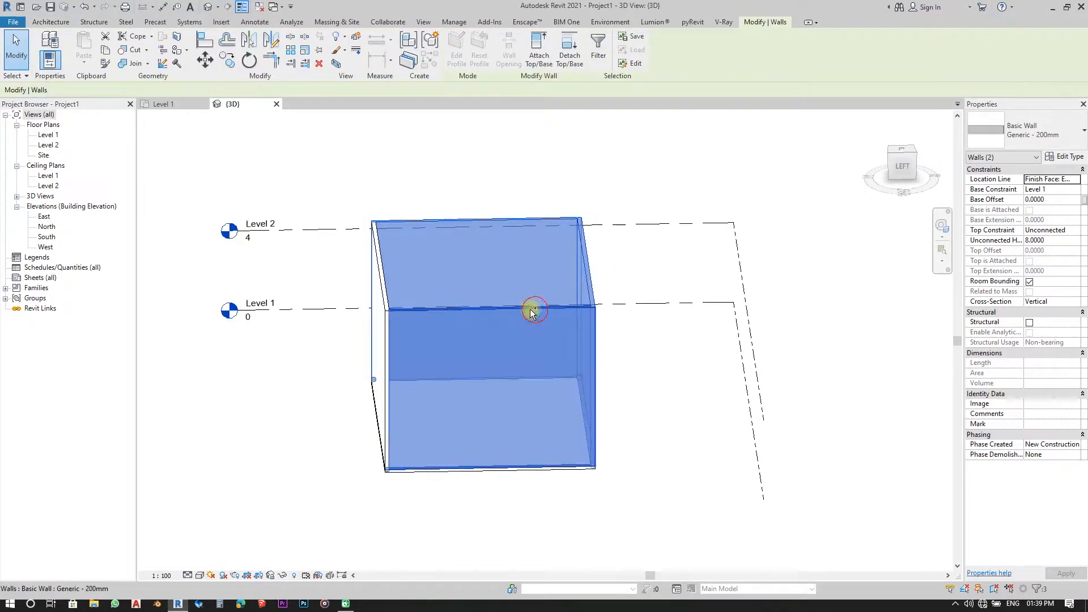
pyautogui.keyDown('ctrl'); pyautogui.click(378, 272); pyautogui.keyUp('ctrl')
pyautogui.moveTo(523, 315); pyautogui.dragTo(574, 375, button='middle')
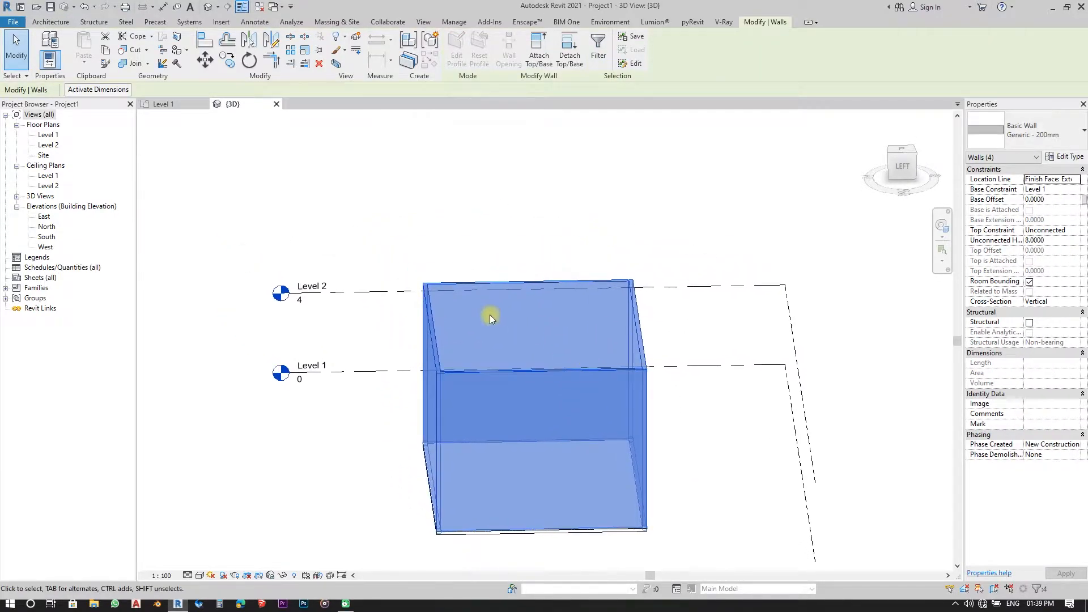
pyautogui.scroll(-1, 402, 299)
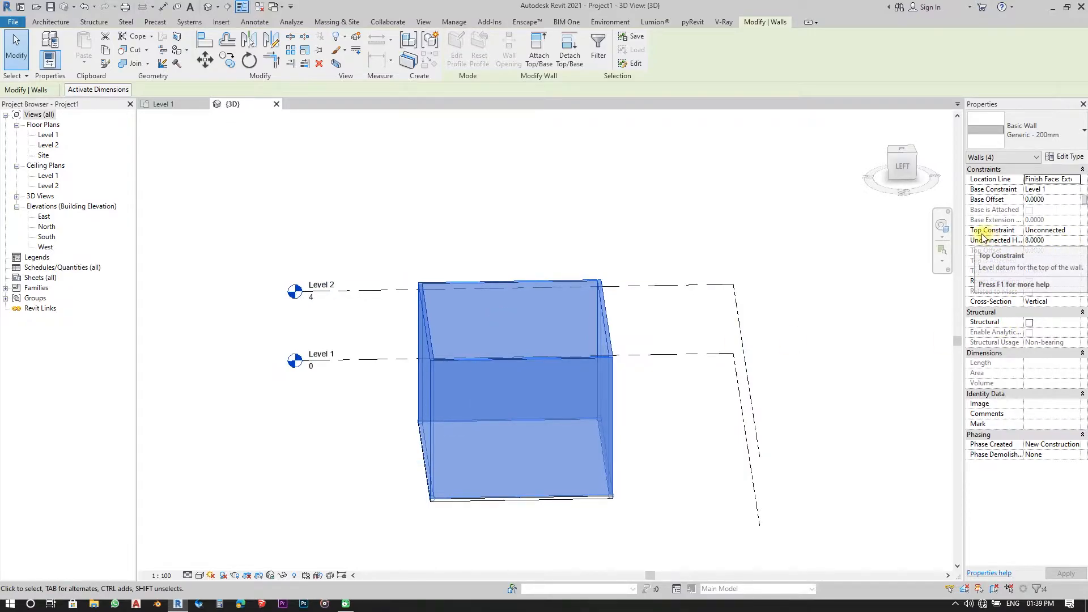
pyautogui.click(1074, 230)
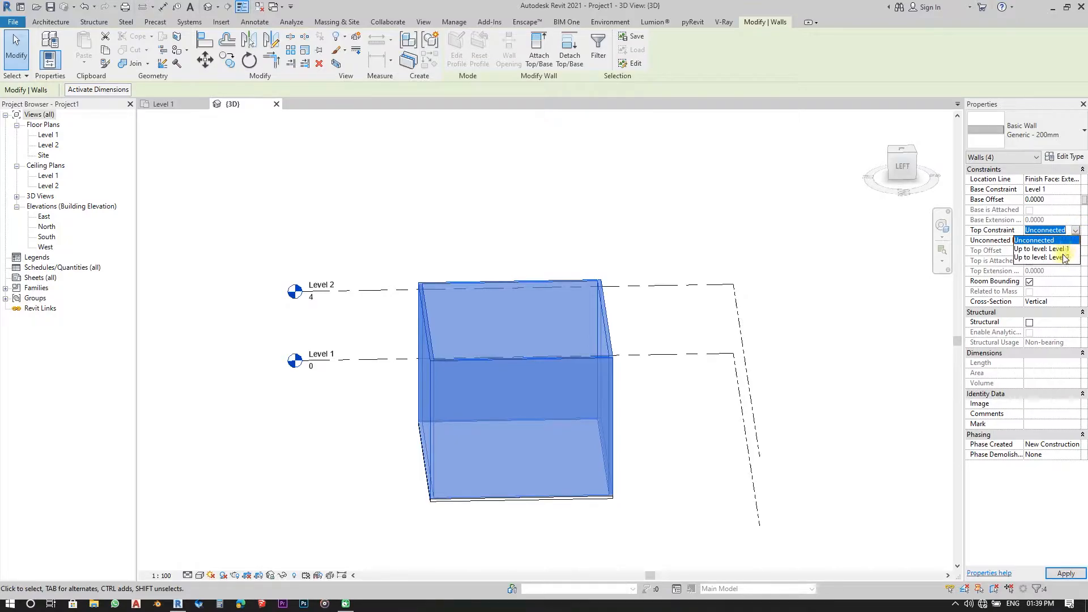
pyautogui.click(1063, 258)
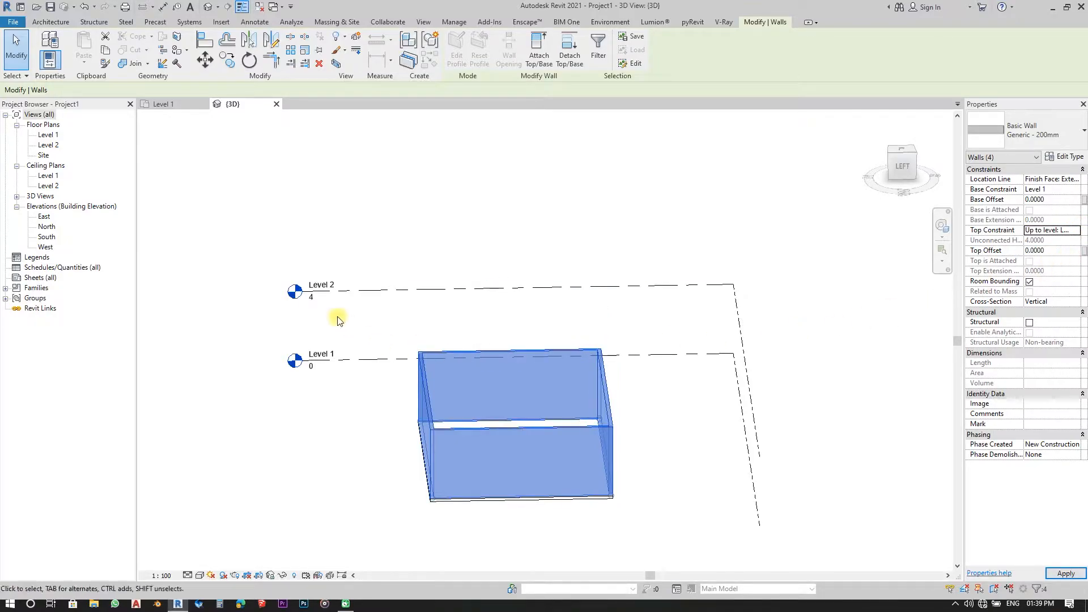
# Examine the four walls in 3D and check the constraints of the short end wall.
pyautogui.keyDown('shift'); pyautogui.moveTo(475, 418); pyautogui.dragTo(646, 506, button='middle'); pyautogui.keyUp('shift')
pyautogui.scroll(3, 646, 505)
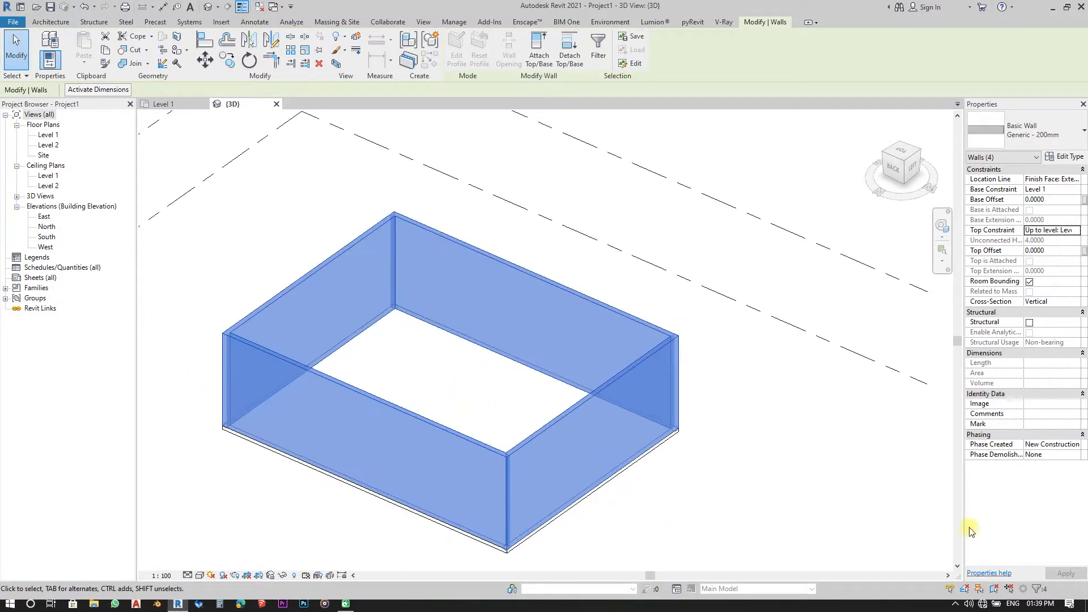
pyautogui.click(695, 490)
pyautogui.click(592, 396)
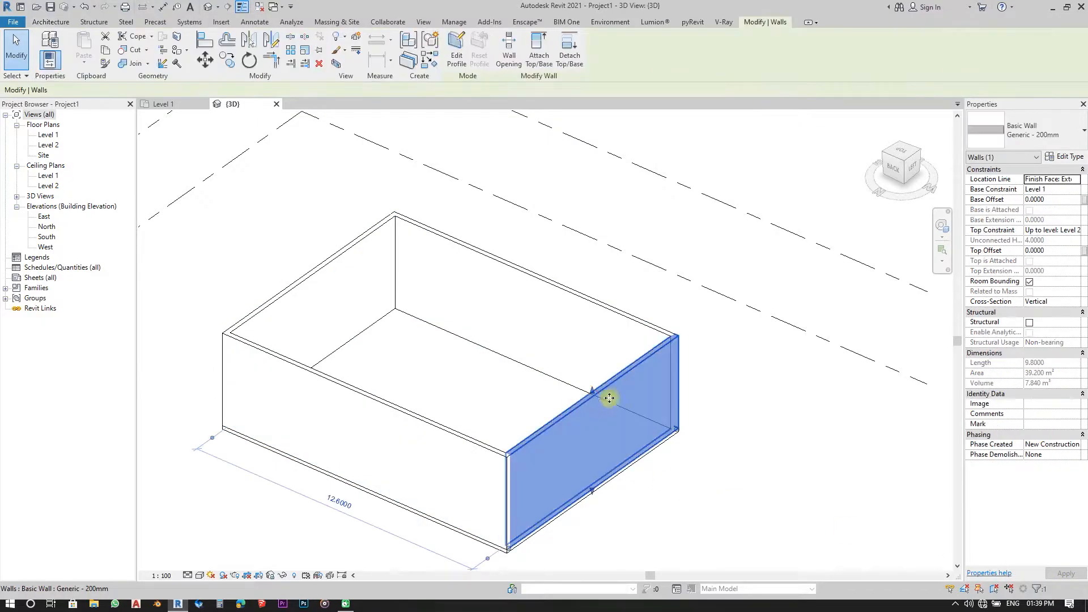
pyautogui.scroll(3, 645, 400)
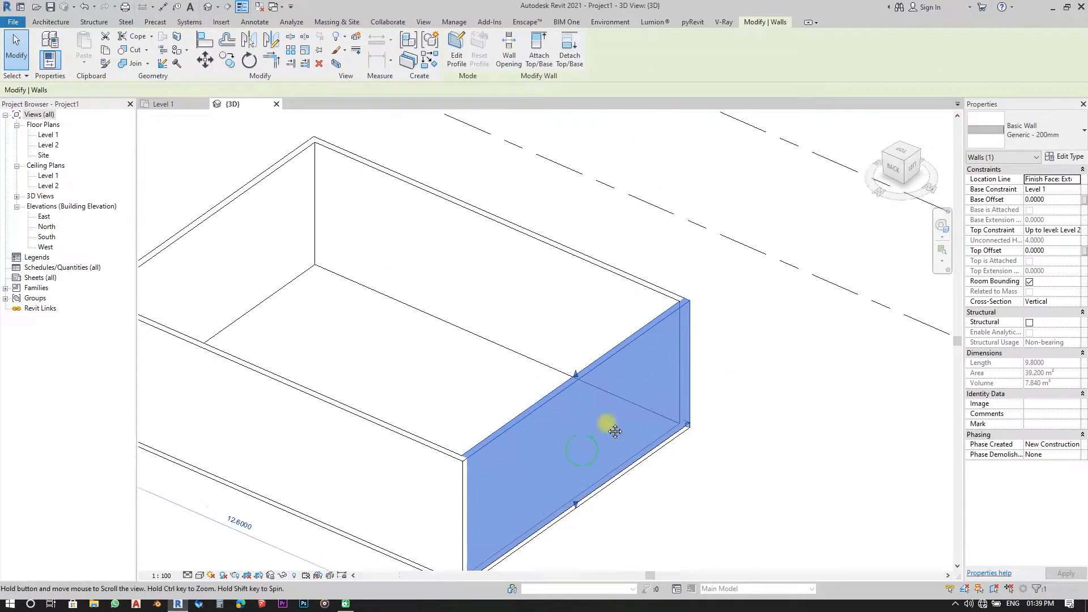
pyautogui.click(705, 430)
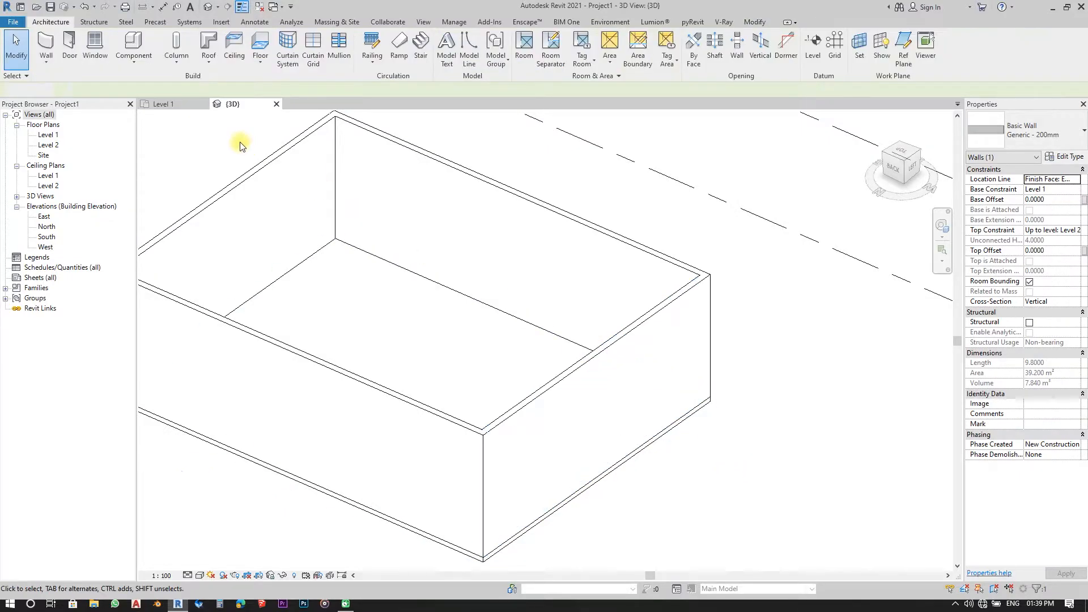
# Return to the Level 1 floor plan and centre the walls in view.
pyautogui.click(164, 104)
pyautogui.scroll(-5, 325, 240)
pyautogui.scroll(5, 353, 229)
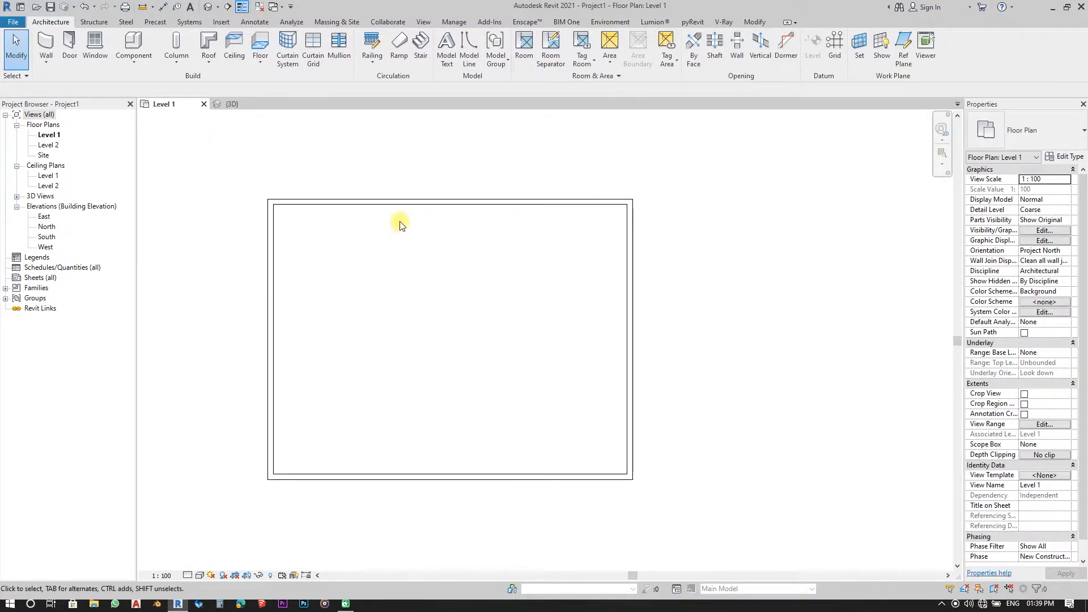
pyautogui.moveTo(417, 236); pyautogui.dragTo(440, 264, button='middle')
pyautogui.moveTo(498, 318); pyautogui.dragTo(494, 324, button='middle')
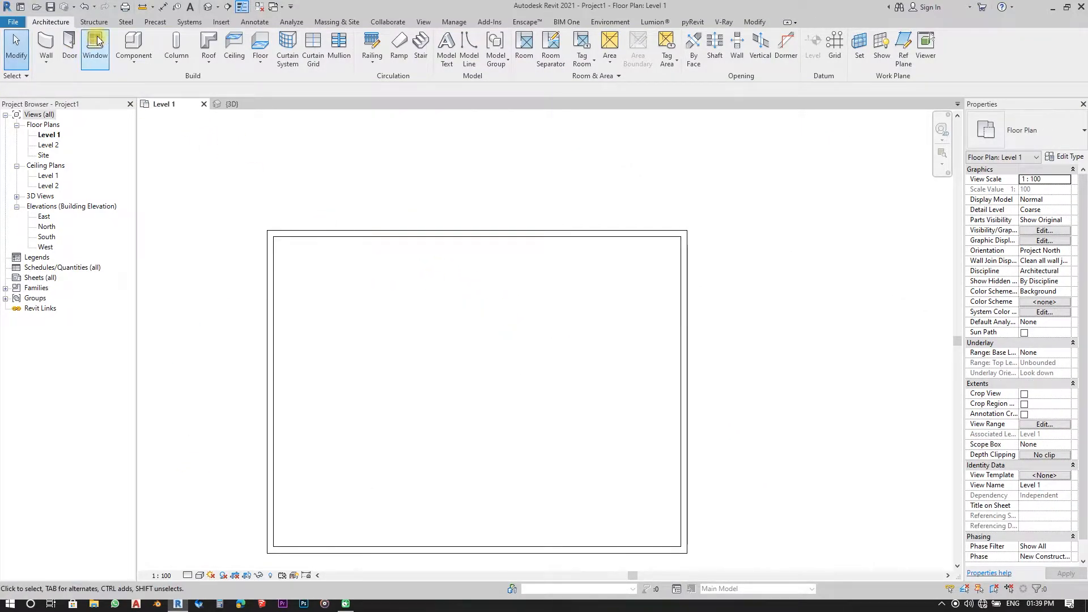
# Draw a Storefront curtain wall about 11.8 m long within the north wall on Level 1, leaving a short solid stretch at both ends.
pyautogui.click(48, 50)
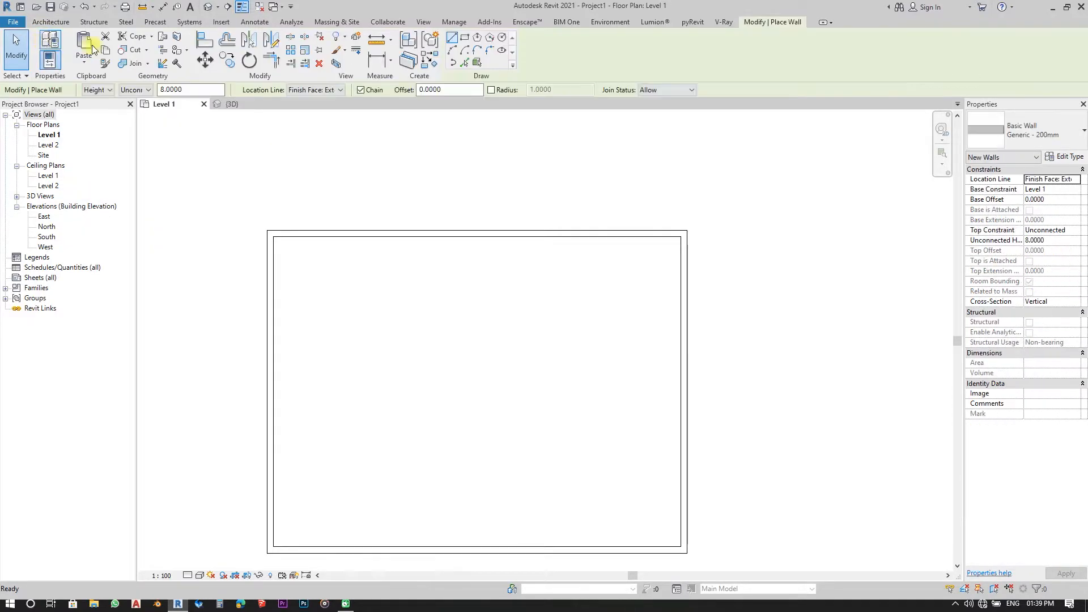
pyautogui.click(1054, 128)
pyautogui.scroll(-5, 1018, 243)
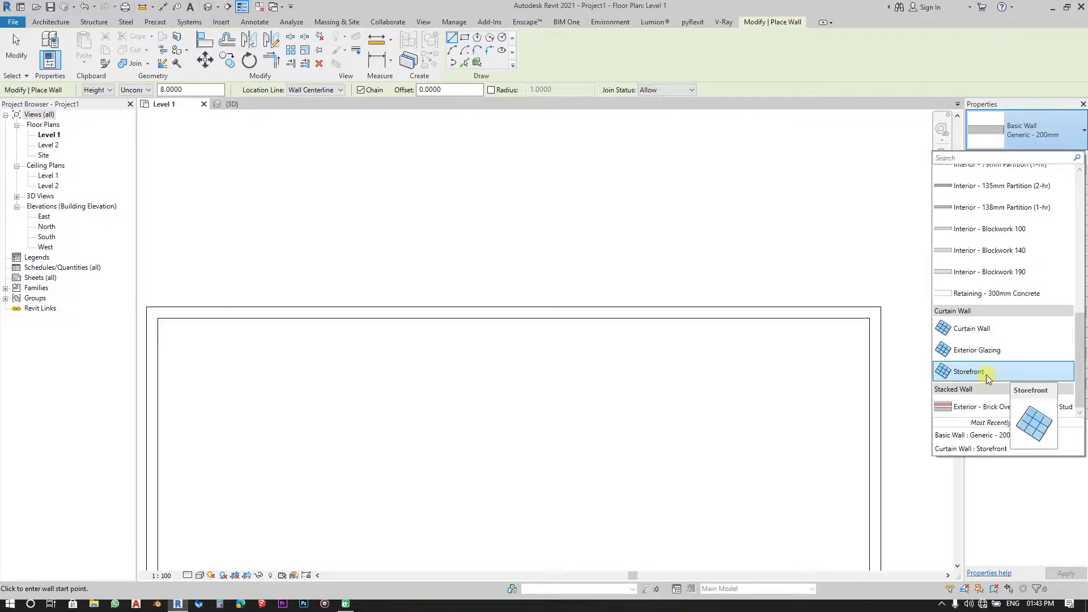
pyautogui.click(986, 373)
pyautogui.moveTo(372, 382); pyautogui.dragTo(384, 349, button='middle')
pyautogui.moveTo(487, 372); pyautogui.dragTo(455, 347, button='middle')
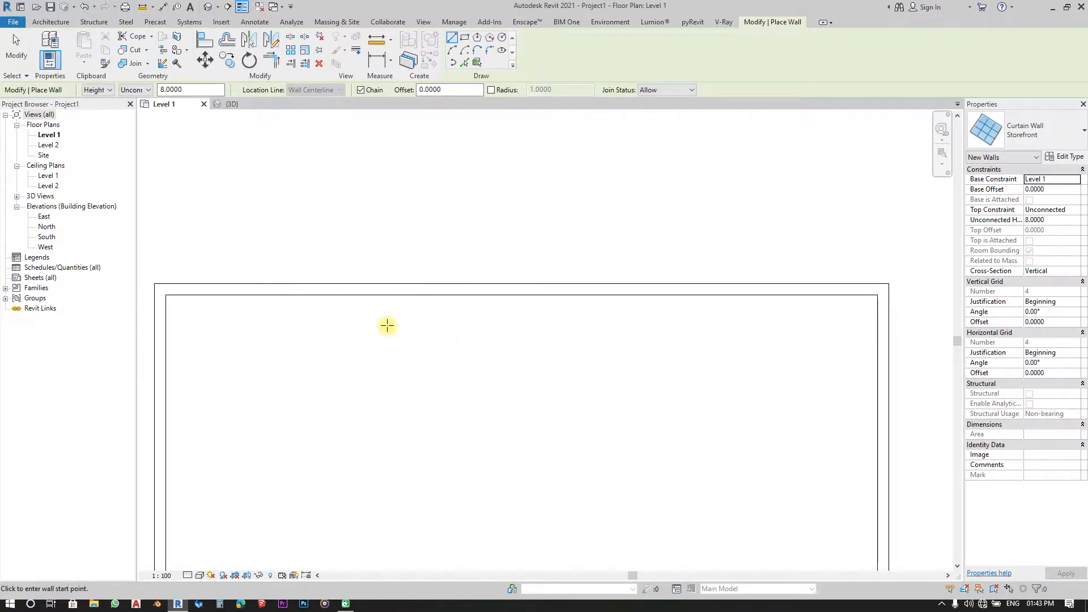
pyautogui.moveTo(300, 355); pyautogui.dragTo(326, 324, button='middle')
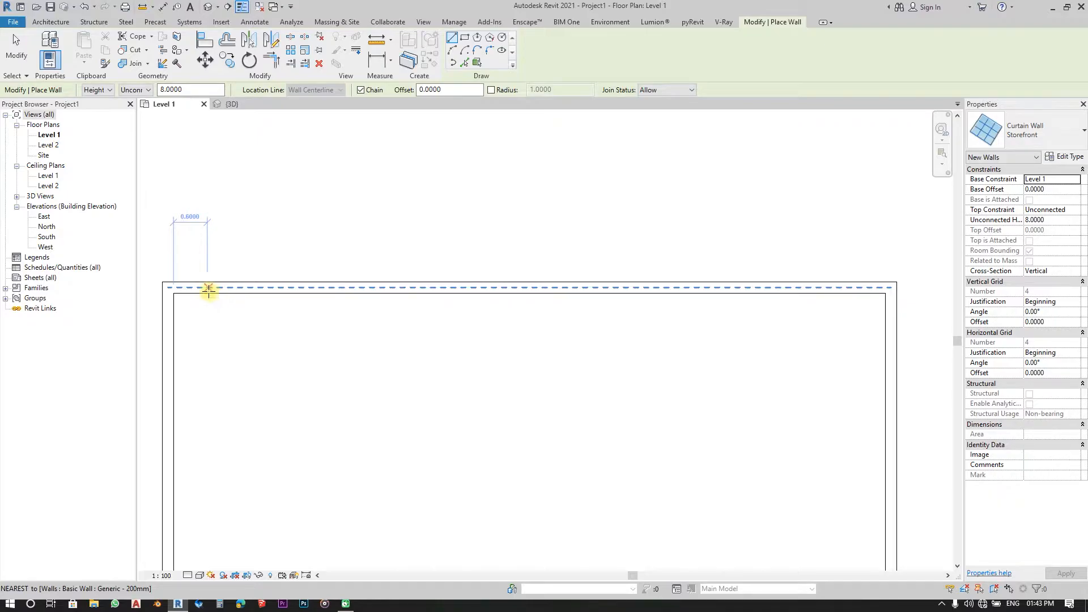
pyautogui.scroll(2, 192, 293)
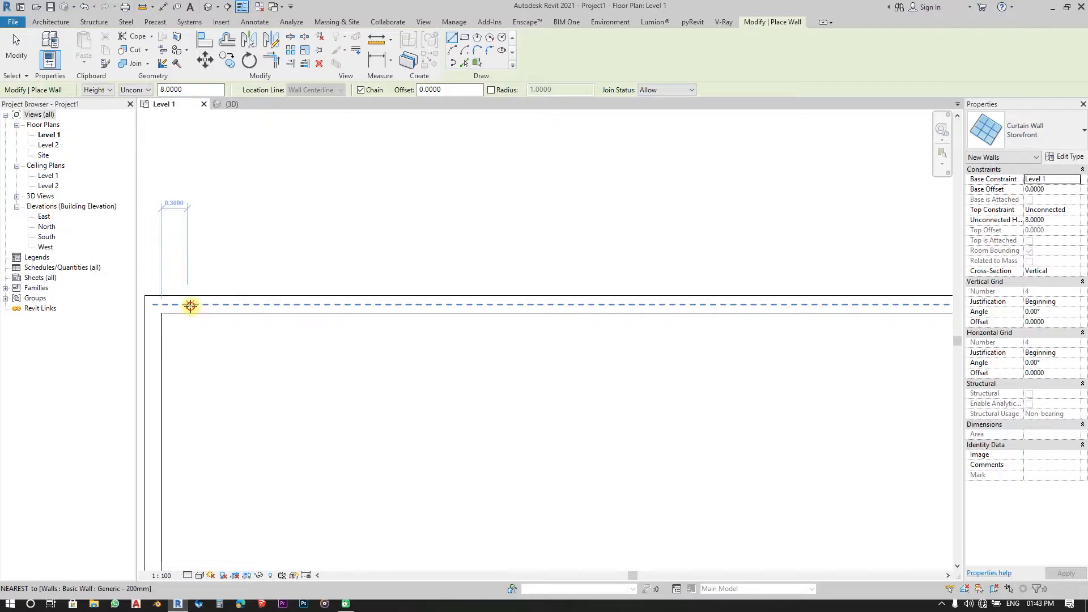
pyautogui.click(189, 305)
pyautogui.scroll(-2, 170, 305)
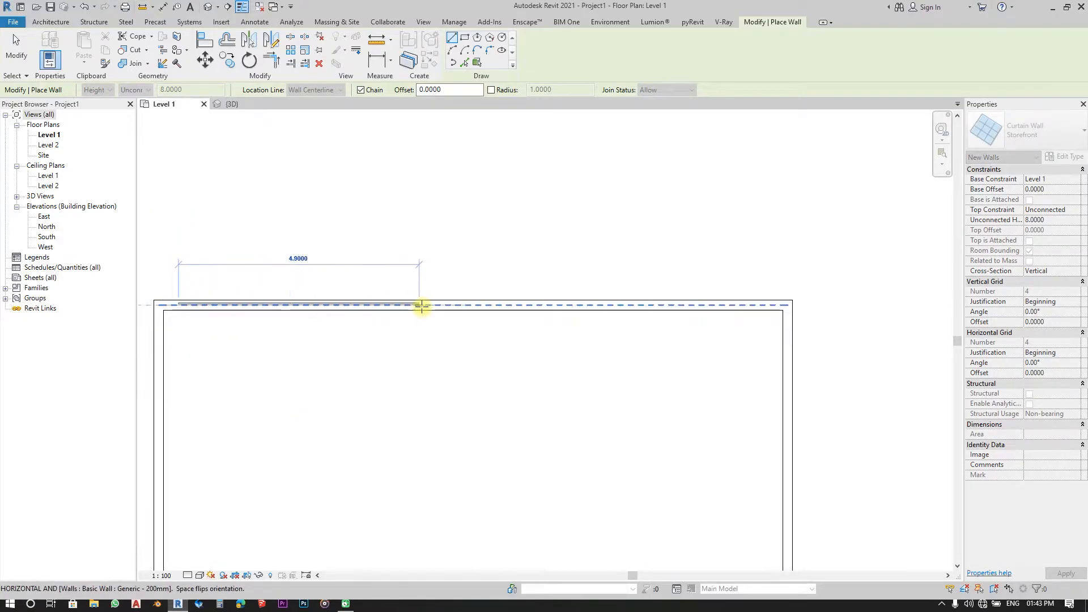
pyautogui.click(758, 305)
pyautogui.moveTo(552, 412); pyautogui.dragTo(575, 384, button='middle')
pyautogui.press('Escape')
pyautogui.press('Escape')
# Inspect the curtain wall embedded in the north wall in plan, and view it in the default 3D view.
pyautogui.scroll(2, 252, 287)
pyautogui.moveTo(204, 300); pyautogui.dragTo(306, 369, button='middle')
pyautogui.scroll(4, 288, 332)
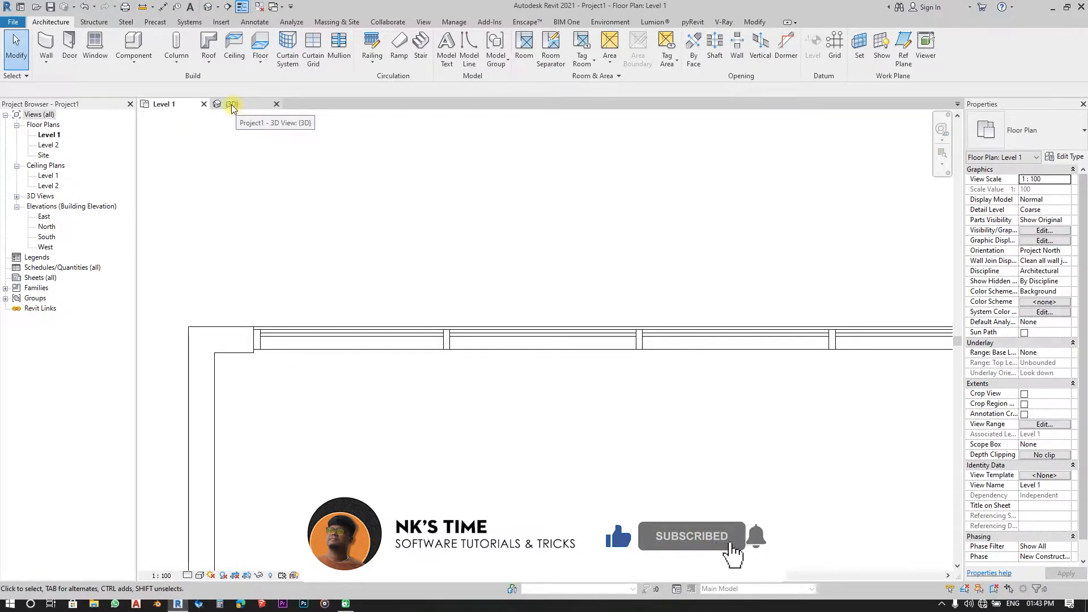
pyautogui.click(245, 109)
pyautogui.scroll(-5, 583, 328)
pyautogui.keyDown('shift'); pyautogui.moveTo(583, 328); pyautogui.dragTo(506, 348, button='middle'); pyautogui.keyUp('shift')
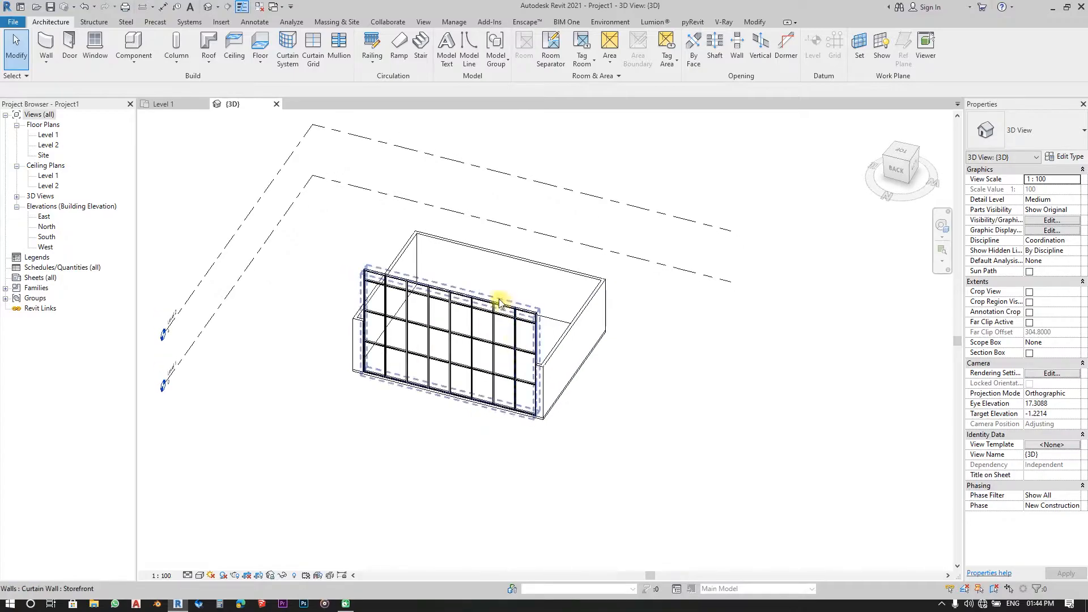
pyautogui.scroll(3, 510, 303)
# Set the Storefront curtain wall's top constraint to Up to level: Level 2.
pyautogui.click(567, 315)
pyautogui.keyDown('shift'); pyautogui.moveTo(593, 356); pyautogui.dragTo(631, 457, button='middle'); pyautogui.keyUp('shift')
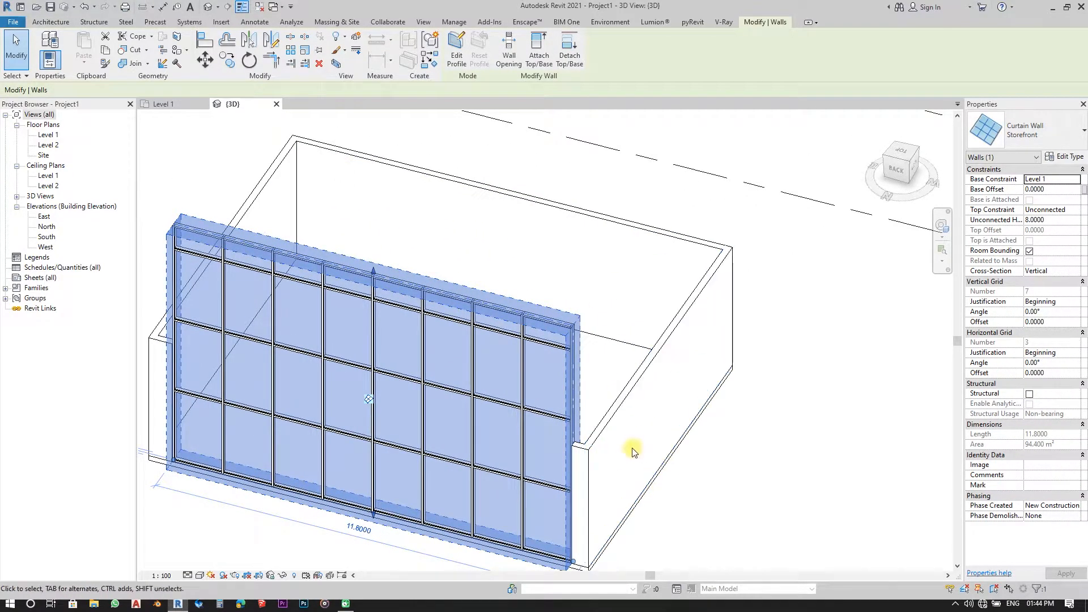
pyautogui.click(1043, 210)
pyautogui.click(1074, 210)
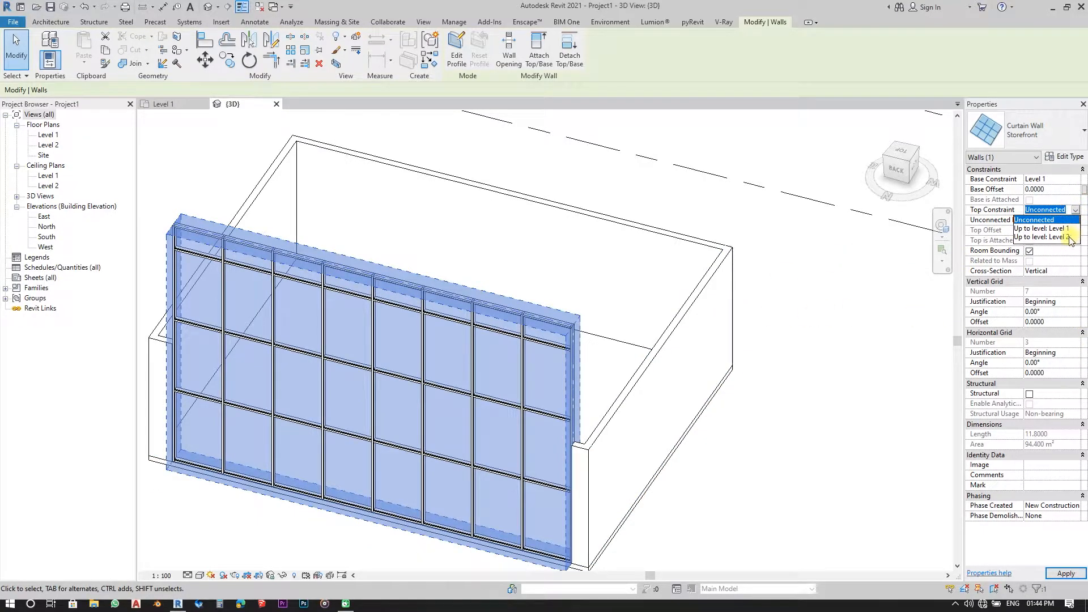
pyautogui.click(1068, 237)
pyautogui.click(1066, 573)
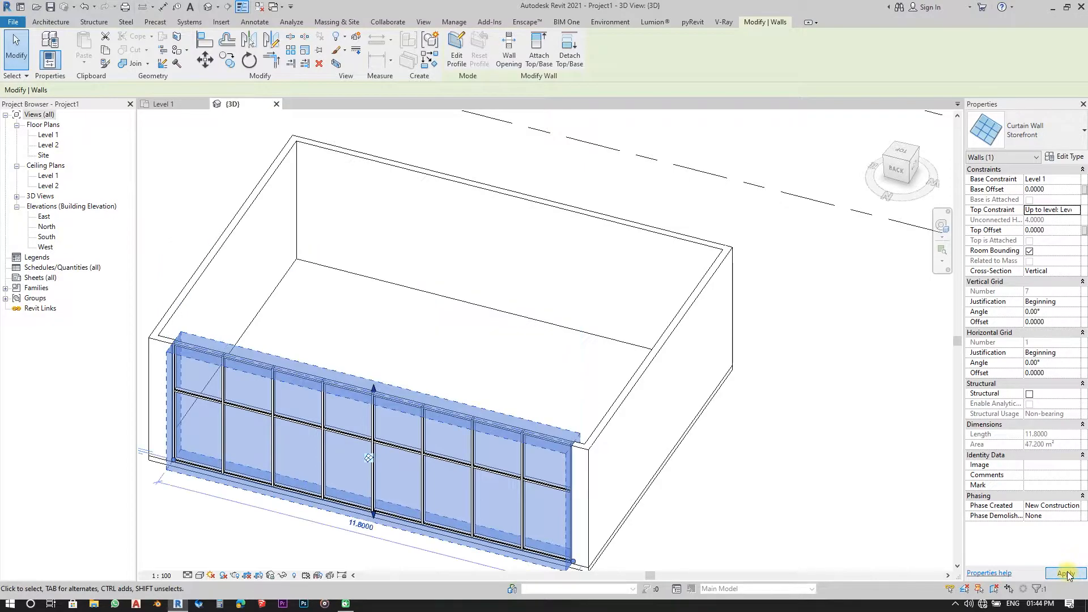
pyautogui.click(799, 510)
# Examine the shortened curtain wall and its mullion grid from several directions in 3D.
pyautogui.keyDown('shift'); pyautogui.moveTo(728, 498); pyautogui.dragTo(568, 447, button='middle'); pyautogui.keyUp('shift')
pyautogui.scroll(-3, 568, 448)
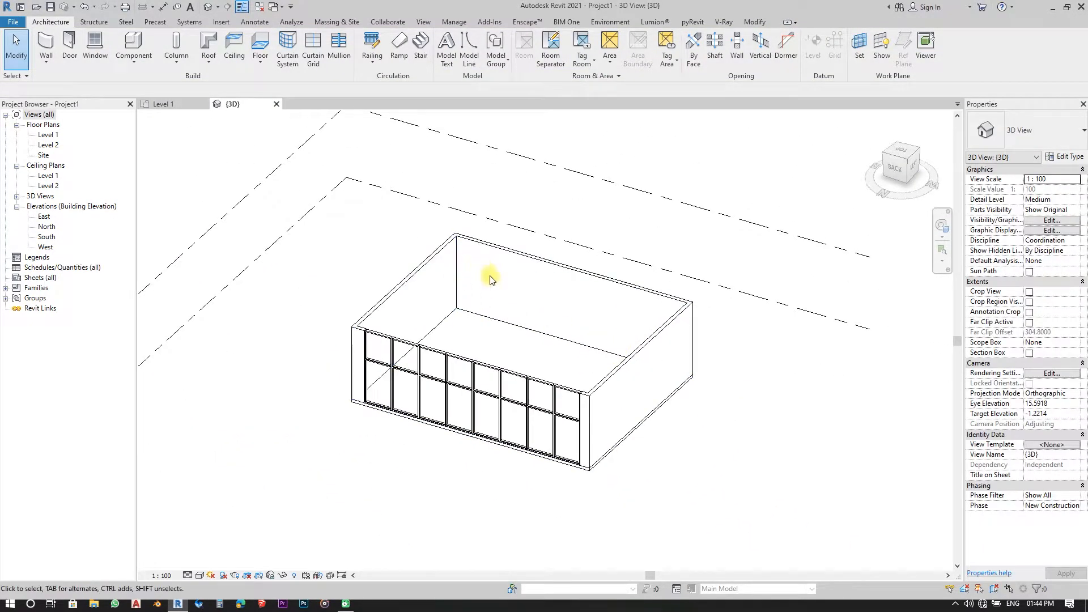
pyautogui.scroll(3, 463, 397)
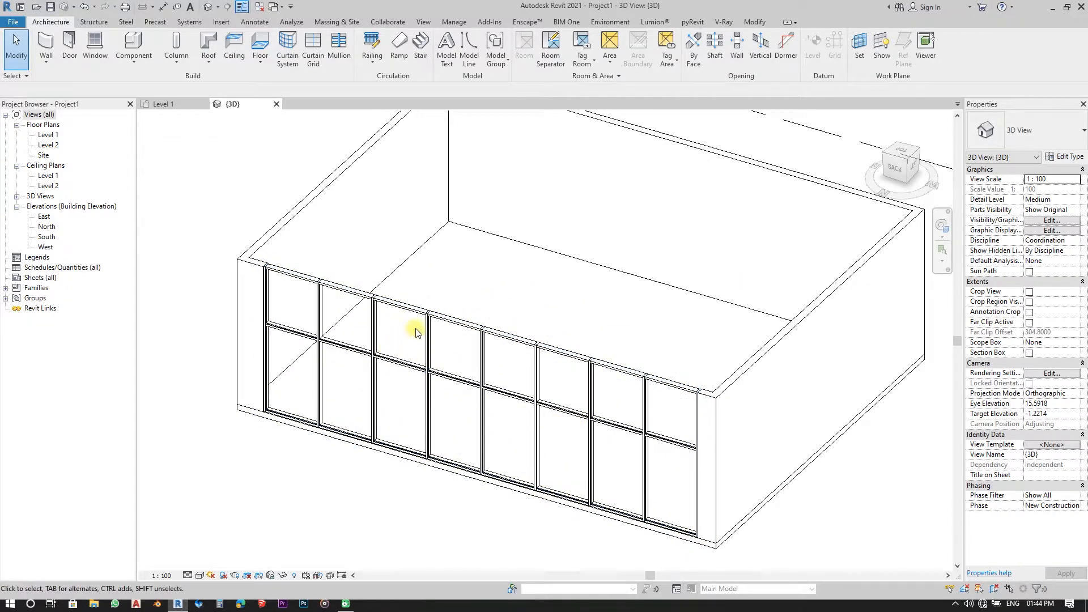
pyautogui.keyDown('shift'); pyautogui.moveTo(525, 328); pyautogui.dragTo(504, 395, button='middle'); pyautogui.keyUp('shift')
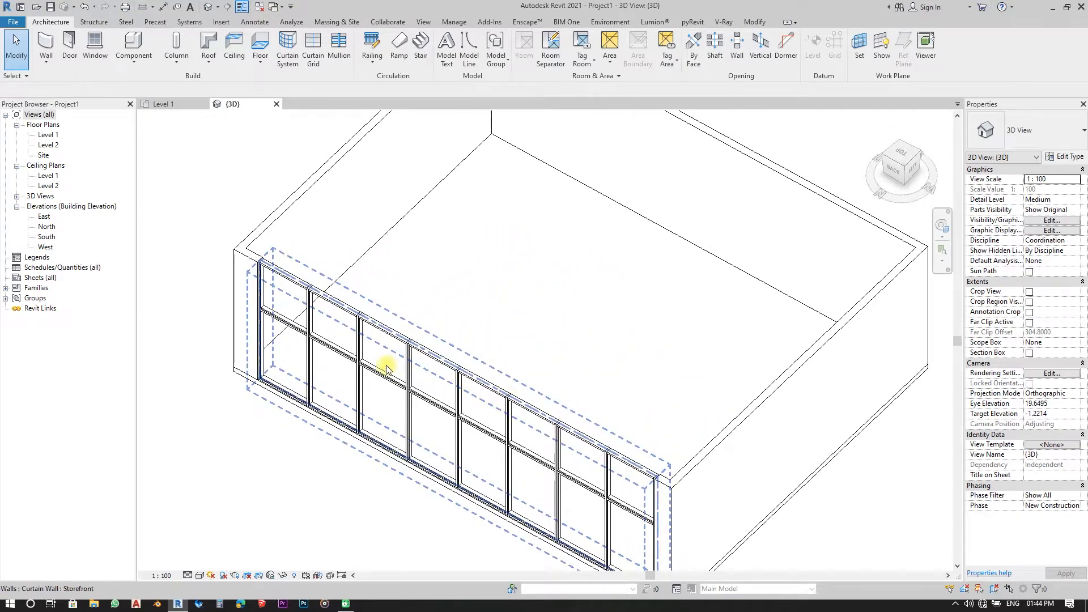
pyautogui.scroll(-3, 386, 364)
pyautogui.keyDown('shift'); pyautogui.moveTo(385, 364); pyautogui.dragTo(620, 429, button='middle'); pyautogui.keyUp('shift')
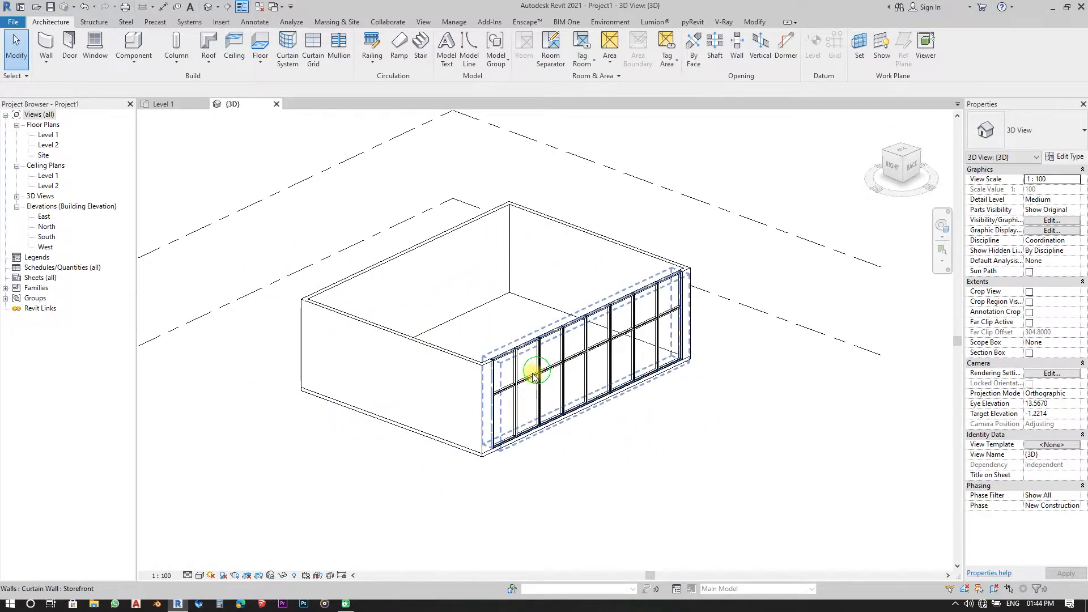
pyautogui.scroll(2, 429, 412)
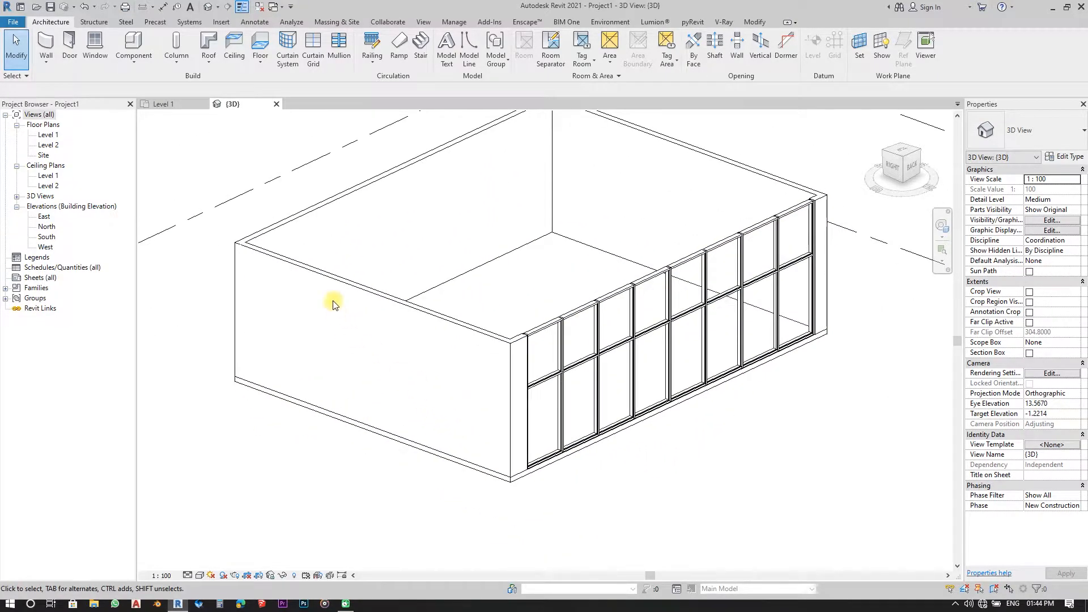
# Return to the Level 1 floor plan and delete the two side walls and the wall opposite the curtain wall.
pyautogui.click(182, 106)
pyautogui.scroll(-3, 316, 247)
pyautogui.moveTo(357, 405); pyautogui.dragTo(371, 369, button='middle')
pyautogui.scroll(2, 368, 310)
pyautogui.moveTo(398, 419); pyautogui.dragTo(406, 391, button='middle')
pyautogui.scroll(1, 331, 340)
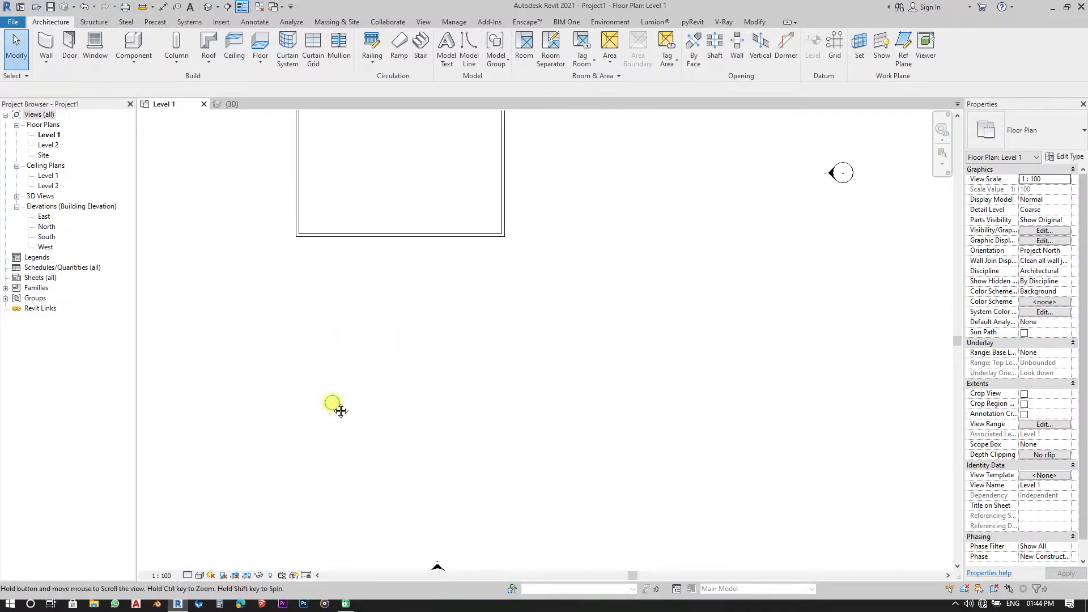
pyautogui.moveTo(352, 221); pyautogui.dragTo(347, 412, button='middle')
pyautogui.scroll(2, 347, 412)
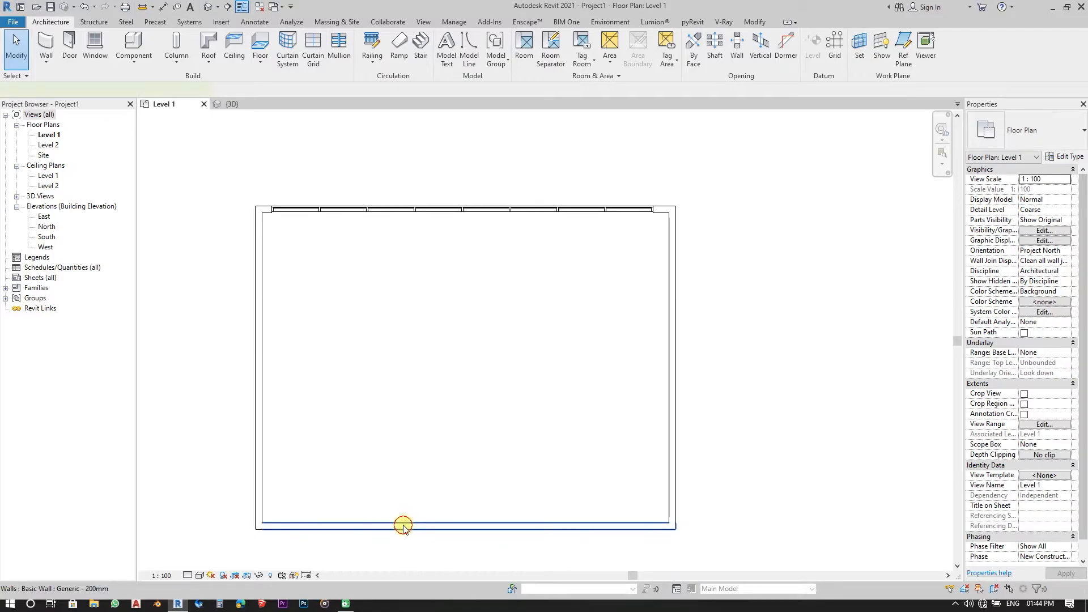
pyautogui.click(260, 406)
pyautogui.press('Delete')
pyautogui.click(672, 368)
pyautogui.press('Delete')
# Start a new wall on Level 1 using the Basic Wall type Generic - 200mm.
pyautogui.scroll(2, 297, 263)
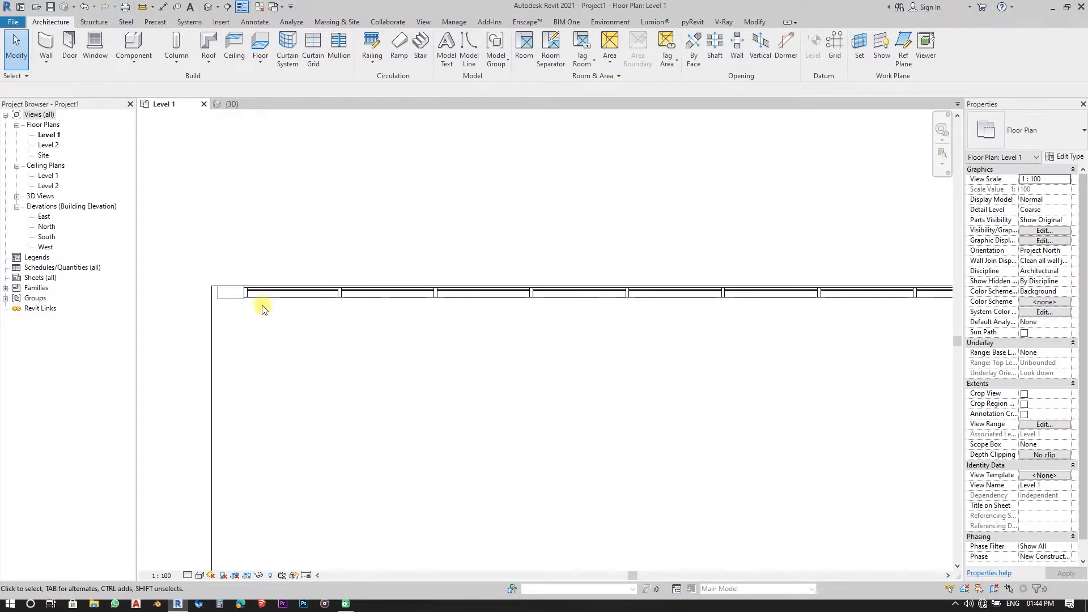
pyautogui.scroll(-3, 540, 181)
pyautogui.moveTo(606, 415); pyautogui.dragTo(567, 365, button='middle')
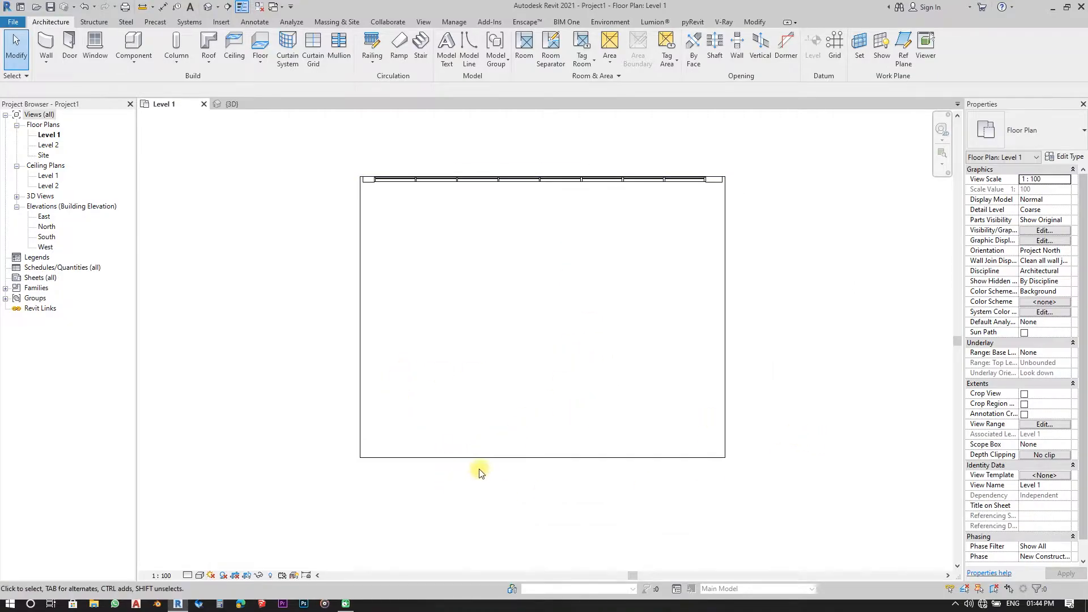
pyautogui.scroll(2, 480, 471)
pyautogui.moveTo(486, 468); pyautogui.dragTo(436, 464, button='middle')
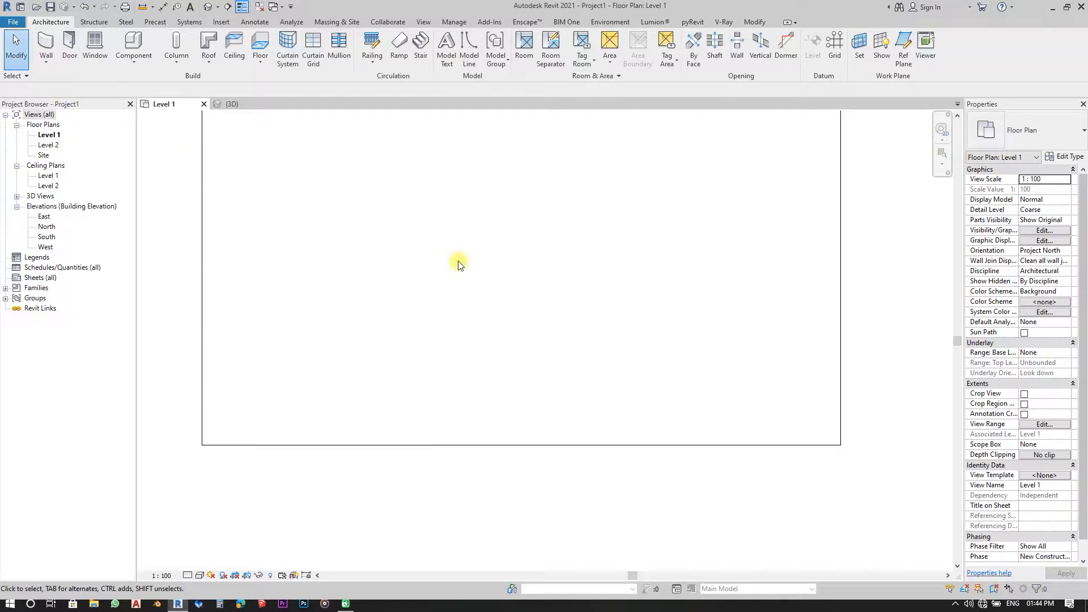
pyautogui.click(46, 41)
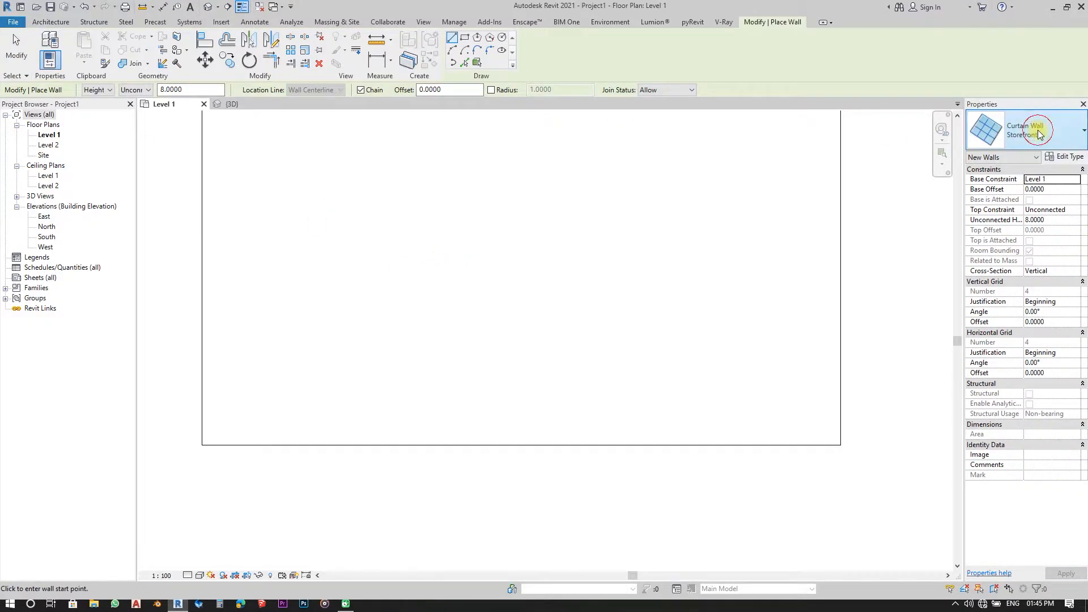
pyautogui.click(1046, 134)
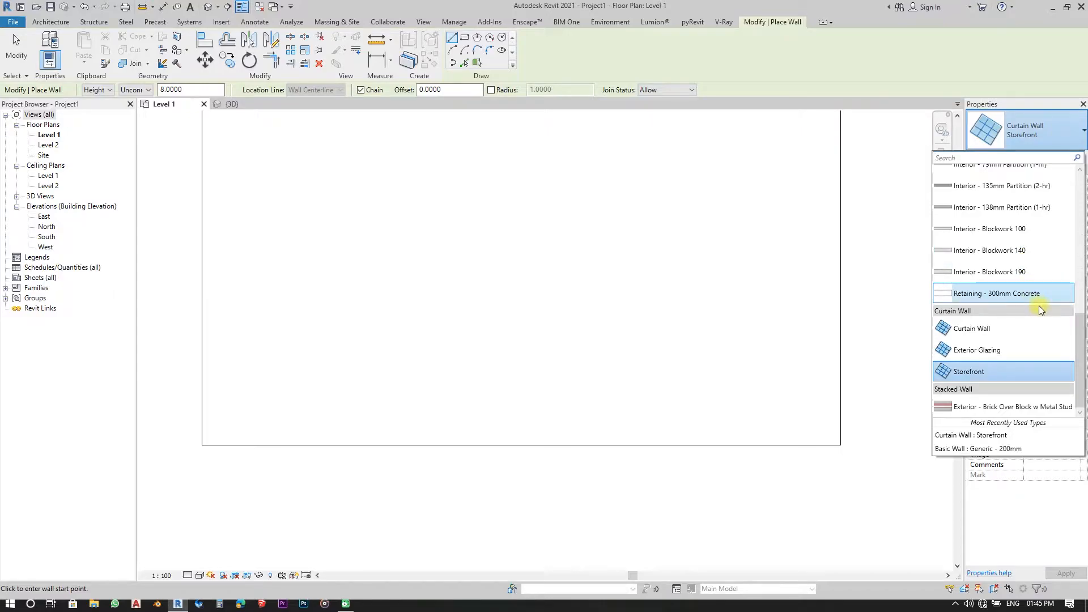
pyautogui.scroll(5, 1037, 303)
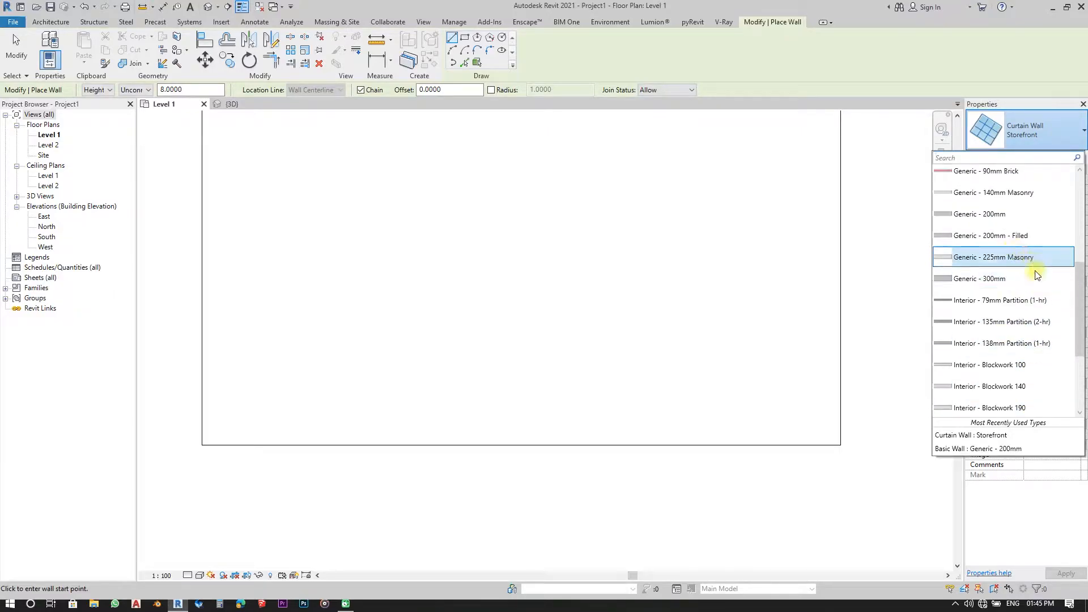
pyautogui.click(1023, 223)
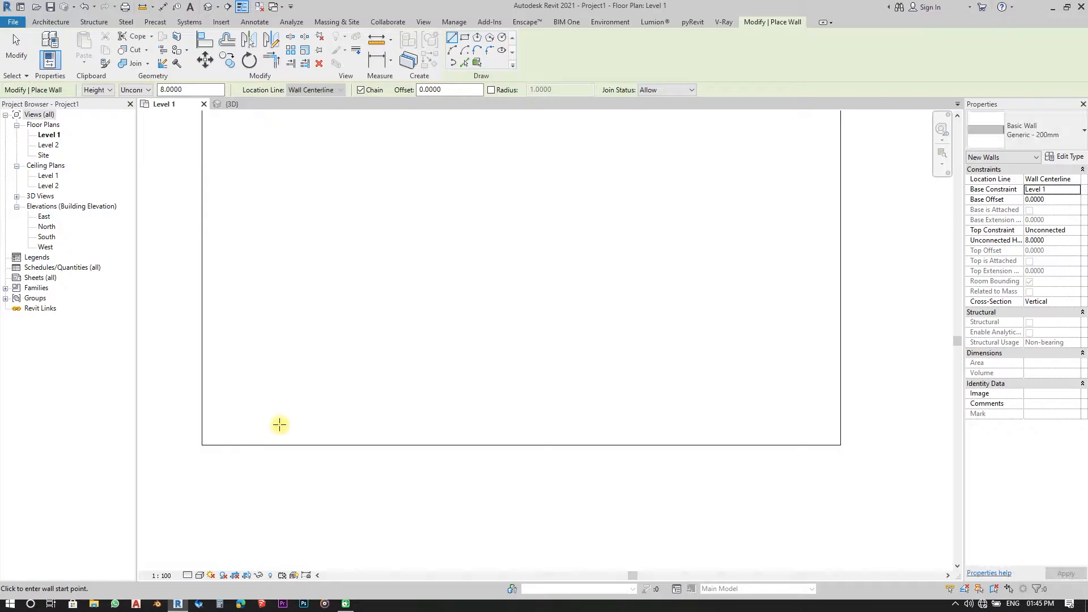
pyautogui.click(203, 446)
pyautogui.press('Escape')
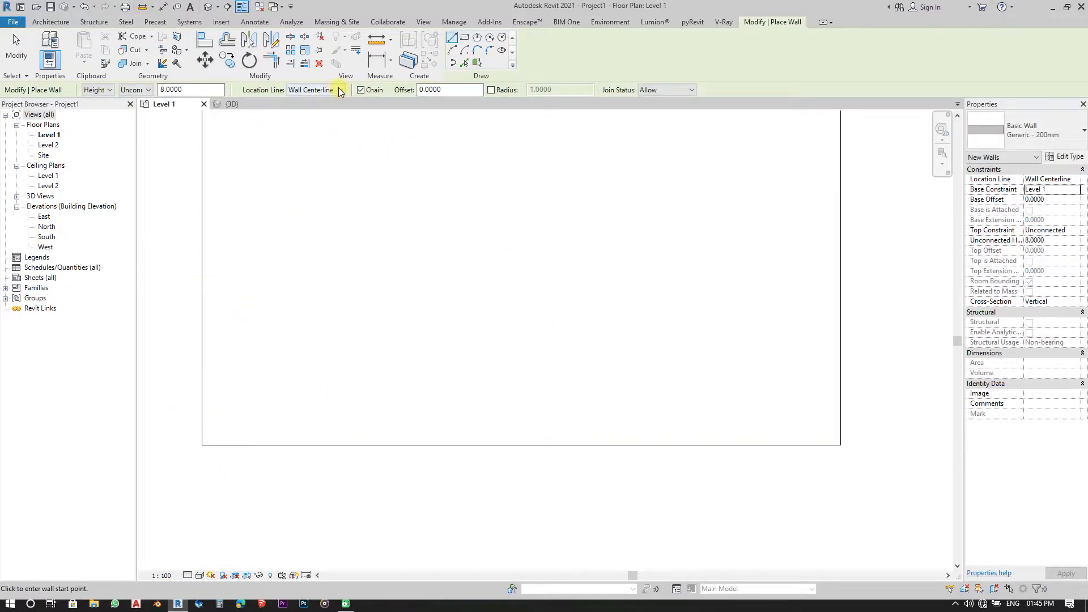
# Draw the wall corner to corner along the floor edge opposite the curtain wall, about 13 m long, with location line Finish Face: Exterior.
pyautogui.click(338, 90)
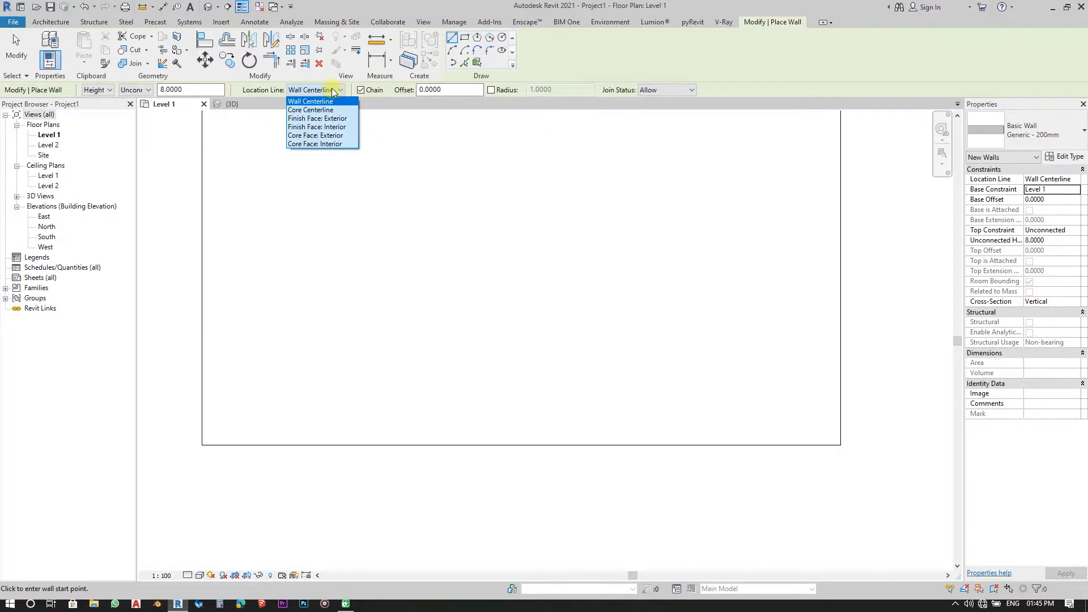
pyautogui.click(335, 119)
pyautogui.click(203, 444)
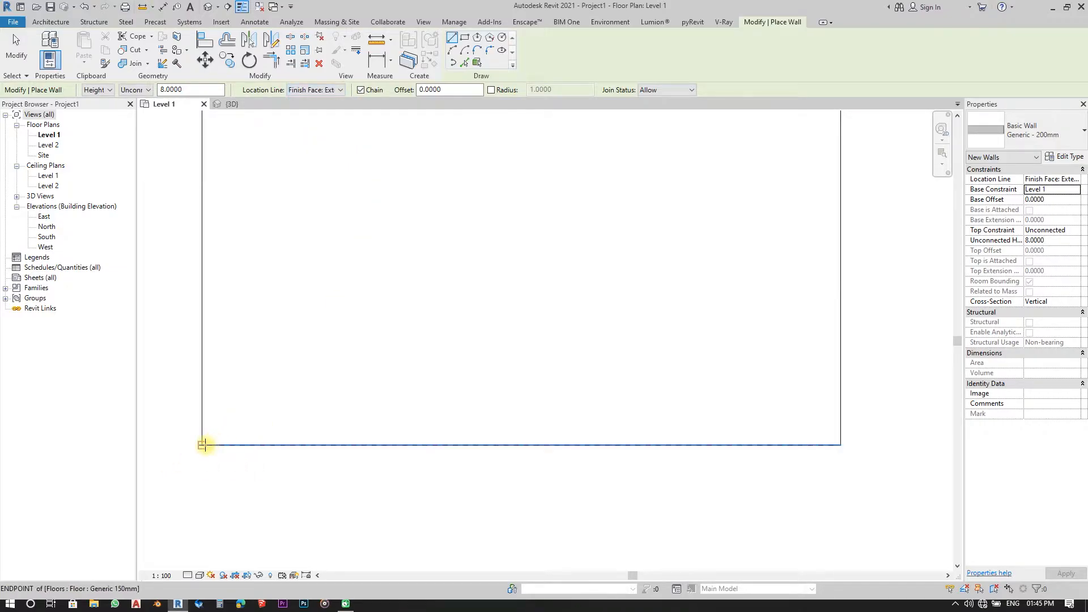
pyautogui.click(841, 445)
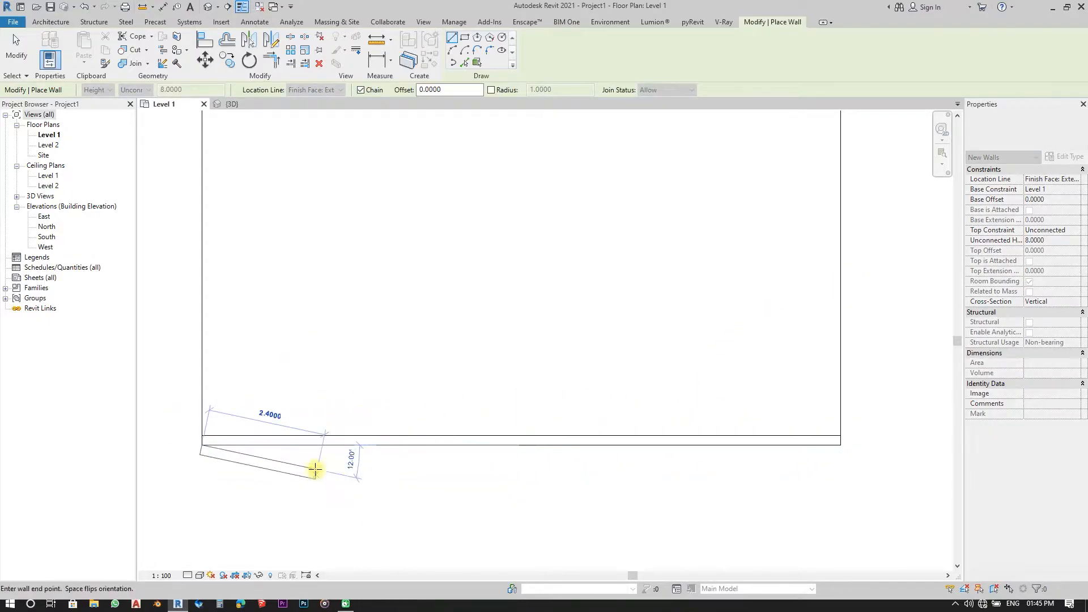
pyautogui.press('Escape')
pyautogui.press('Escape')
# In the default 3D view, set the new 200 mm wall's top constraint to Up to level: Level 2.
pyautogui.scroll(2, 306, 449)
pyautogui.scroll(-2, 257, 429)
pyautogui.scroll(1, 280, 425)
pyautogui.click(232, 104)
pyautogui.scroll(-3, 484, 413)
pyautogui.keyDown('shift'); pyautogui.moveTo(483, 413); pyautogui.dragTo(527, 406, button='middle'); pyautogui.keyUp('shift')
pyautogui.keyDown('shift'); pyautogui.moveTo(664, 373); pyautogui.dragTo(462, 296, button='middle'); pyautogui.keyUp('shift')
pyautogui.click(488, 307)
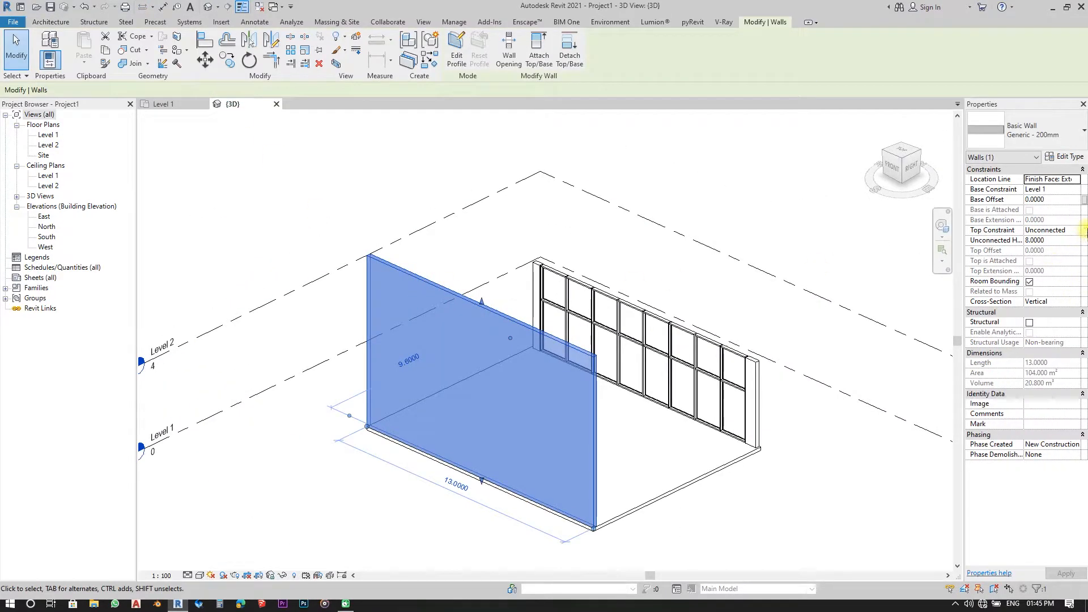
pyautogui.click(1079, 232)
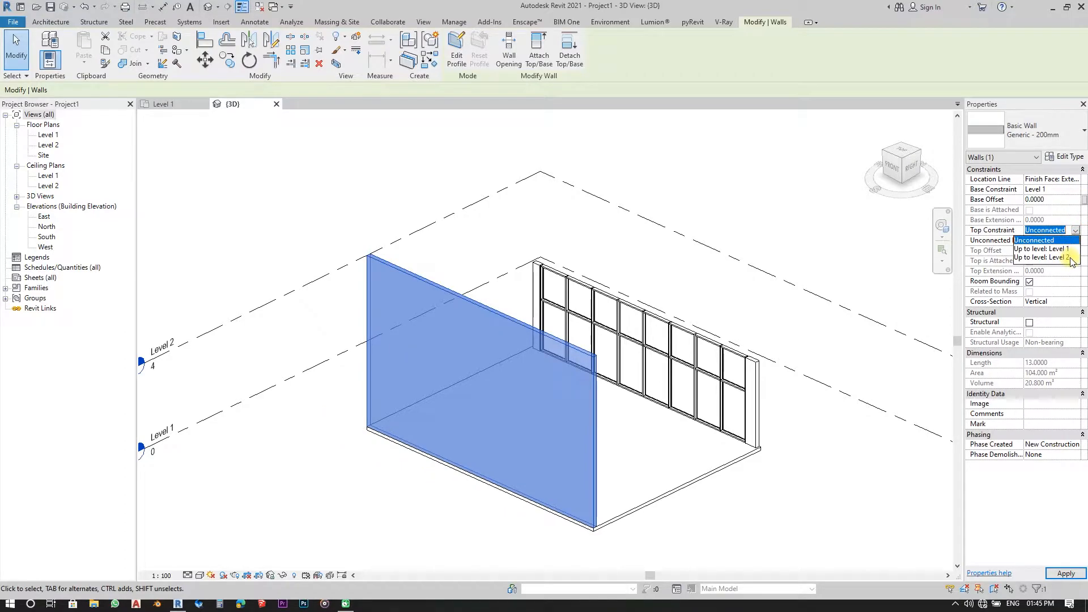
pyautogui.click(1053, 258)
pyautogui.click(724, 237)
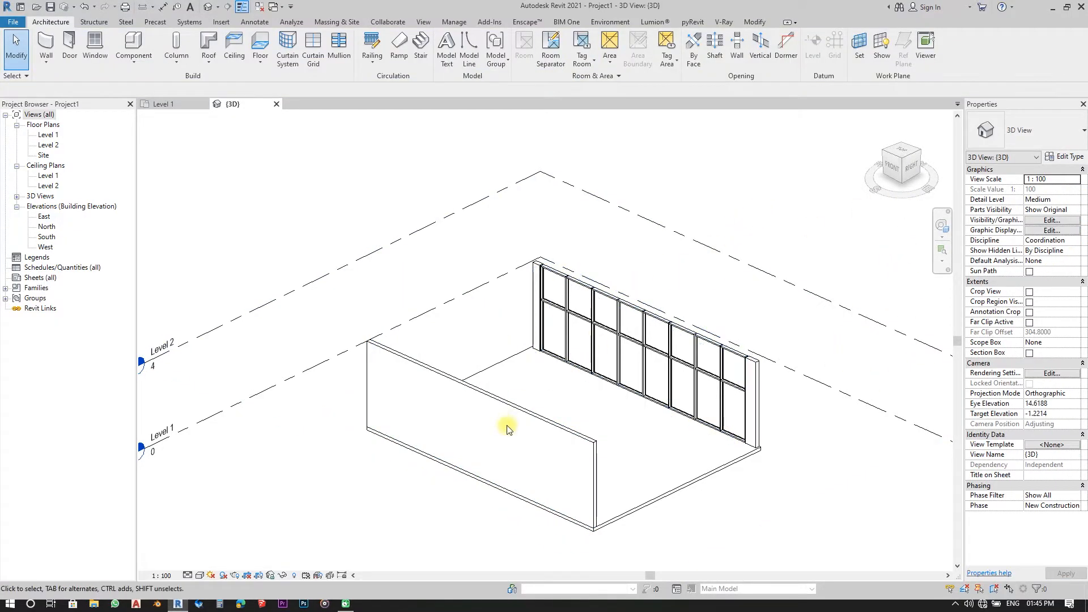
# Examine the new 200 mm wall and the curtain wall opposite it from several angles in 3D.
pyautogui.scroll(4, 572, 452)
pyautogui.click(606, 447)
pyautogui.scroll(-4, 590, 409)
pyautogui.keyDown('shift'); pyautogui.moveTo(590, 410); pyautogui.dragTo(490, 408, button='middle'); pyautogui.keyUp('shift')
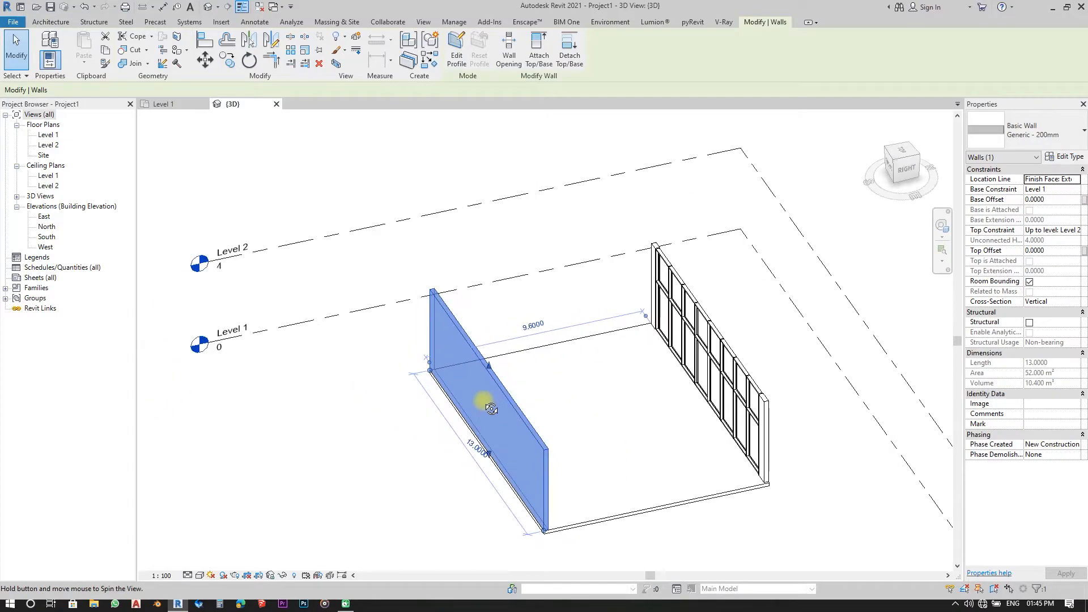
pyautogui.scroll(-2, 396, 405)
pyautogui.keyDown('shift'); pyautogui.moveTo(405, 403); pyautogui.dragTo(493, 400, button='middle'); pyautogui.keyUp('shift')
pyautogui.scroll(5, 307, 322)
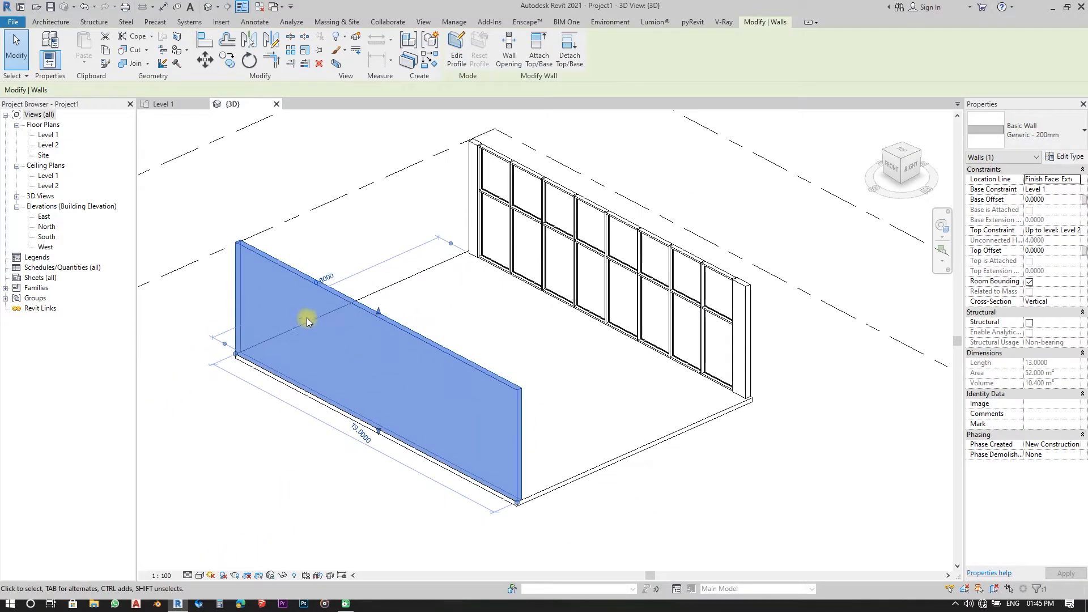
pyautogui.scroll(-2, 398, 337)
pyautogui.click(438, 473)
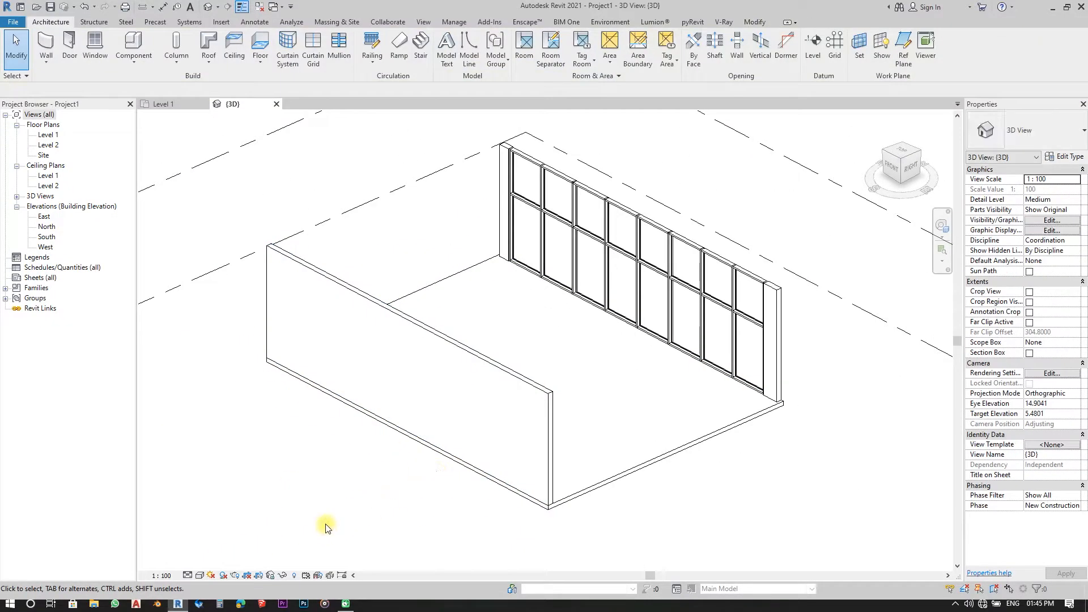
# Turn on shadows in the 3D view and check how the walls cast them on the floor.
pyautogui.click(223, 575)
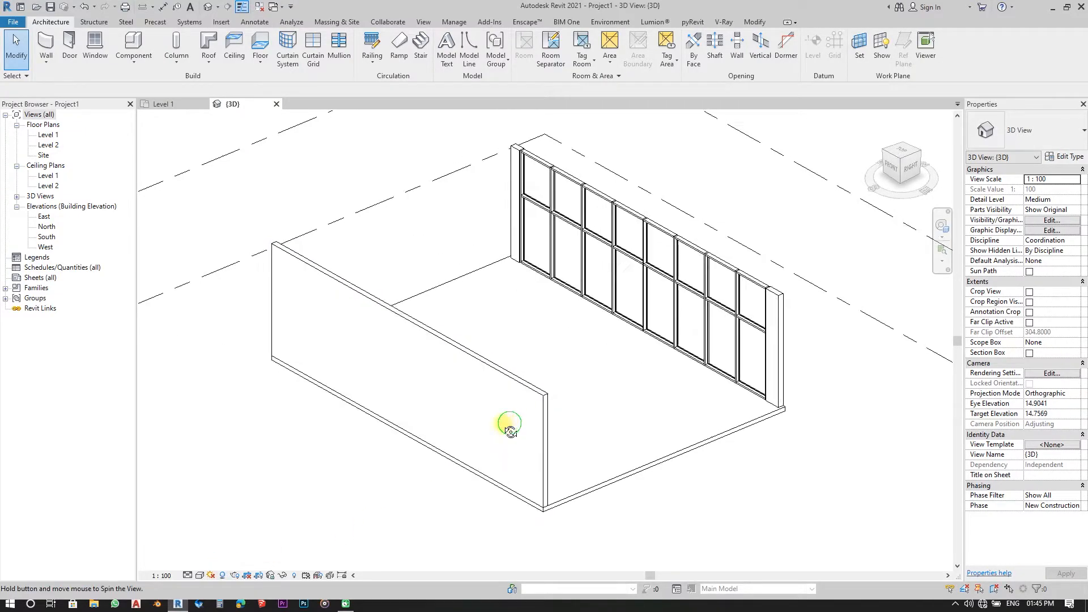
pyautogui.keyDown('shift'); pyautogui.moveTo(510, 425); pyautogui.dragTo(449, 445, button='middle'); pyautogui.keyUp('shift')
pyautogui.keyDown('shift'); pyautogui.moveTo(462, 509); pyautogui.dragTo(236, 566, button='middle'); pyautogui.keyUp('shift')
# Enable ambient shadows for the 3D view in its Graphic Display Options.
pyautogui.click(199, 575)
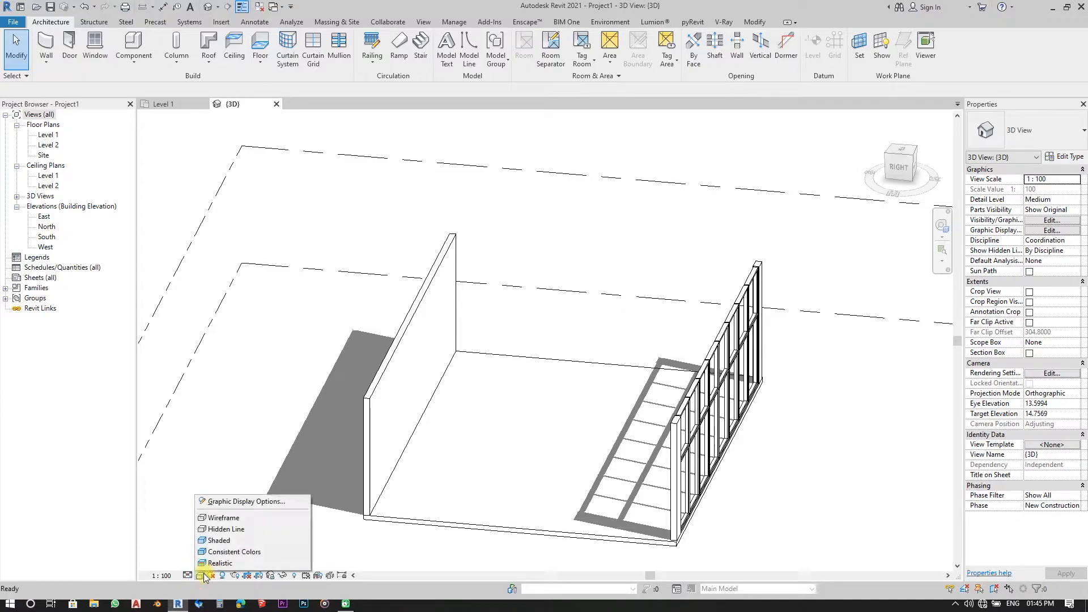
pyautogui.click(264, 500)
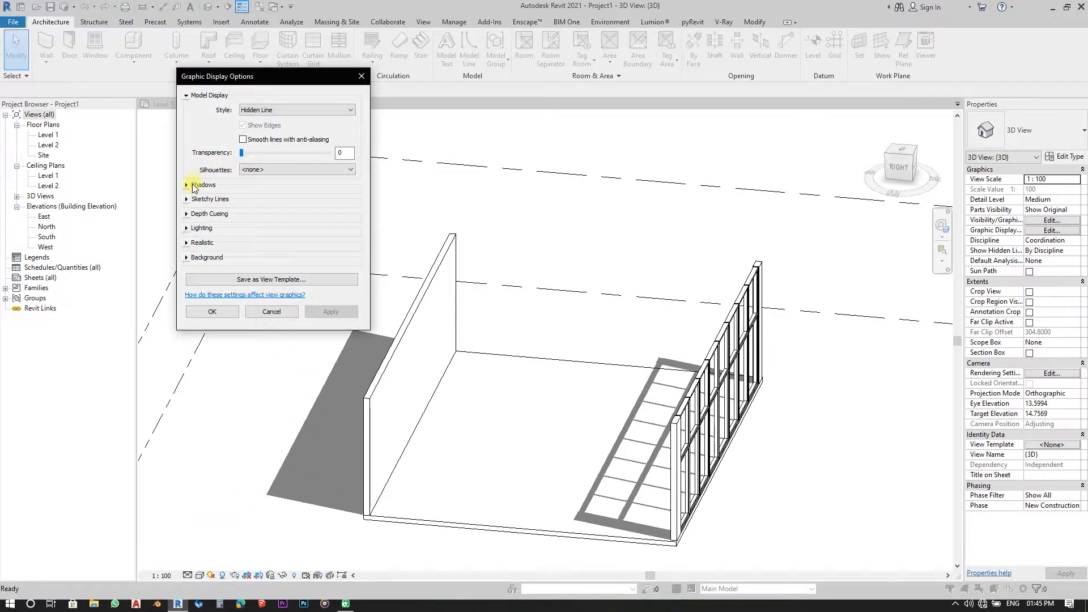
pyautogui.click(185, 185)
pyautogui.click(278, 207)
pyautogui.click(344, 333)
pyautogui.click(213, 331)
# Set the 200 mm wall opposite the curtain wall to a Slanted cross-section with an angle from vertical of 15°.
pyautogui.keyDown('shift'); pyautogui.moveTo(410, 443); pyautogui.dragTo(306, 463, button='middle'); pyautogui.keyUp('shift')
pyautogui.scroll(1, 306, 463)
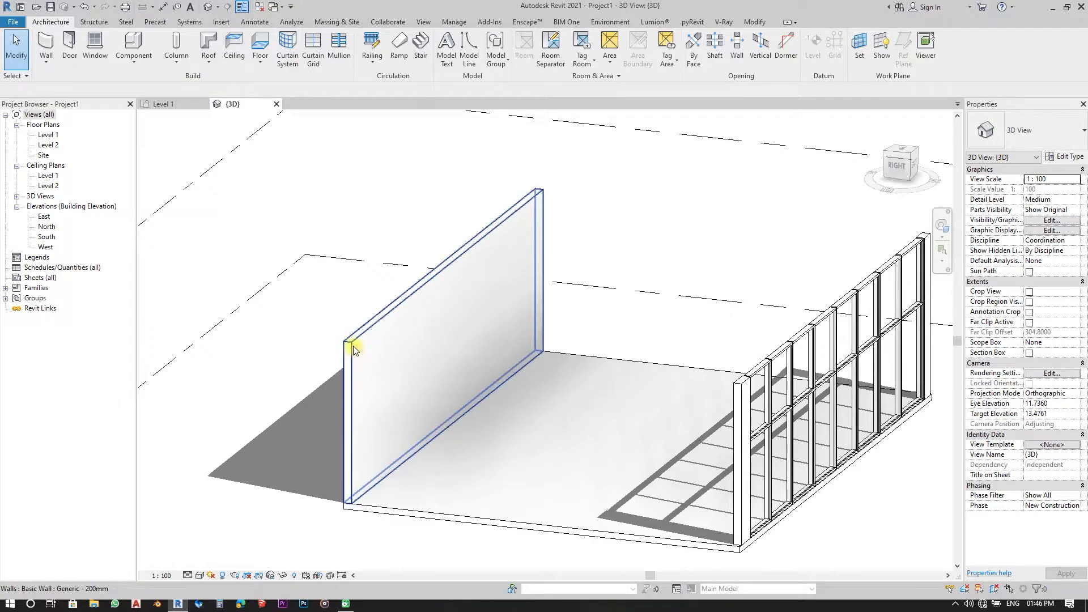
pyautogui.click(352, 344)
pyautogui.moveTo(413, 466); pyautogui.dragTo(420, 478, button='middle')
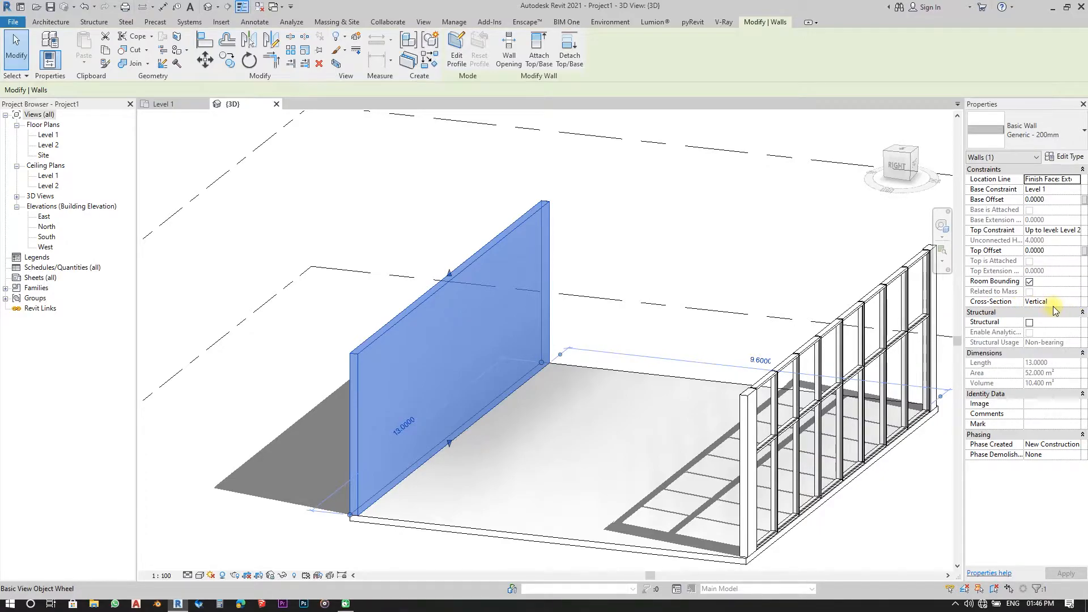
pyautogui.click(1080, 304)
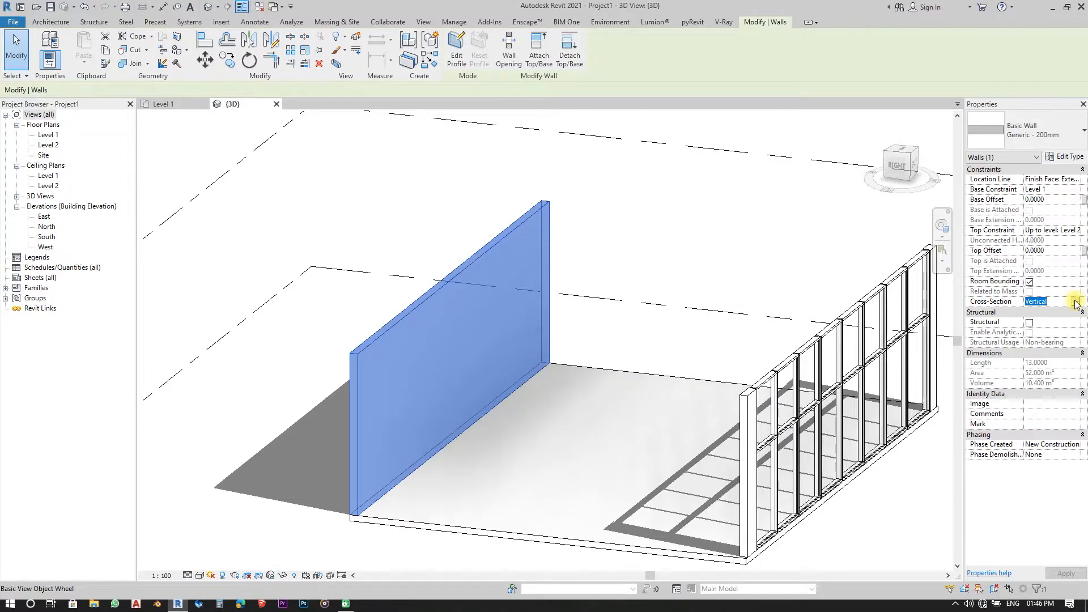
pyautogui.click(1076, 303)
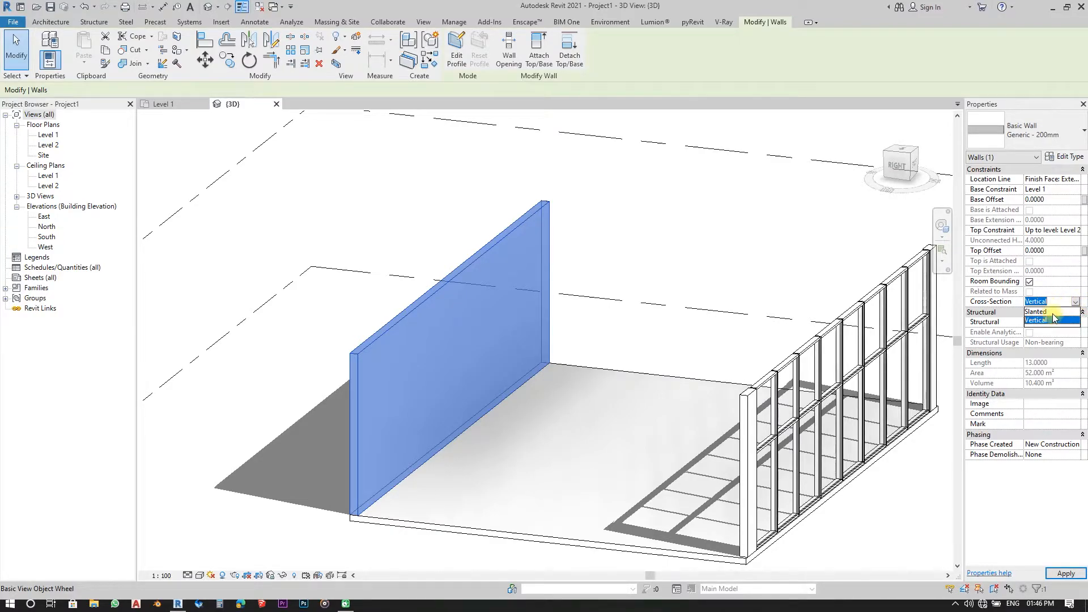
pyautogui.click(1053, 311)
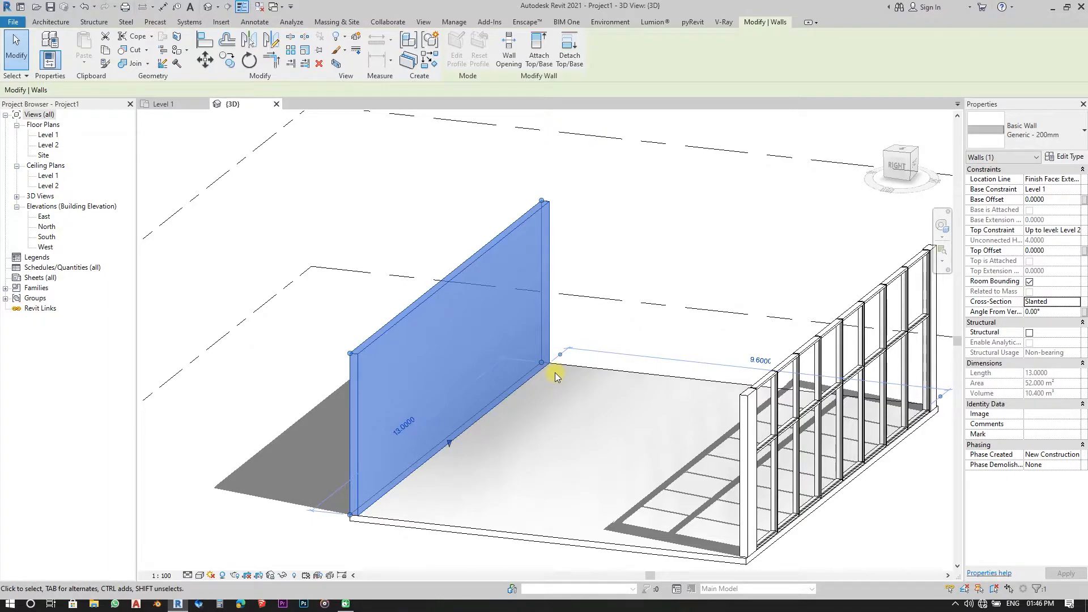
pyautogui.click(1047, 313)
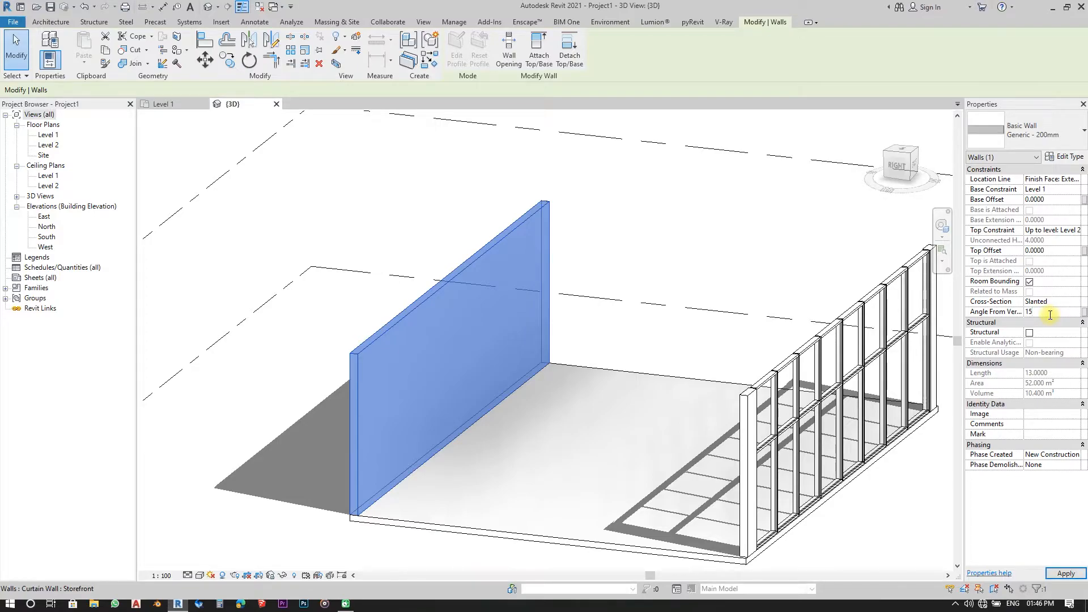
pyautogui.press('Return')
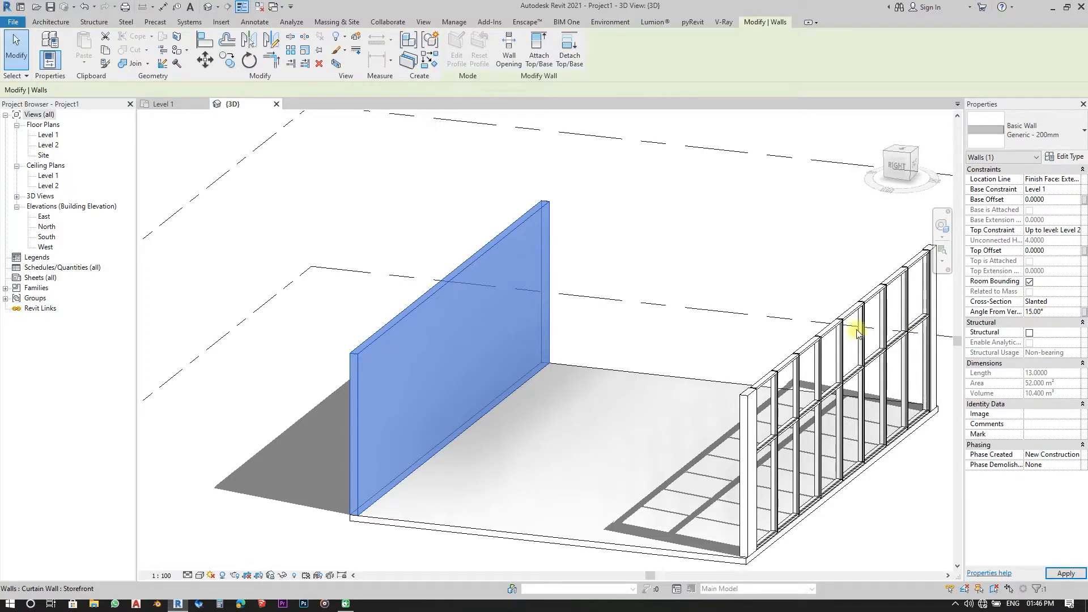
# Examine the slanted wall and its relation to the floor and curtain wall from several angles in 3D.
pyautogui.moveTo(557, 446); pyautogui.dragTo(609, 492, button='middle')
pyautogui.press('alt')
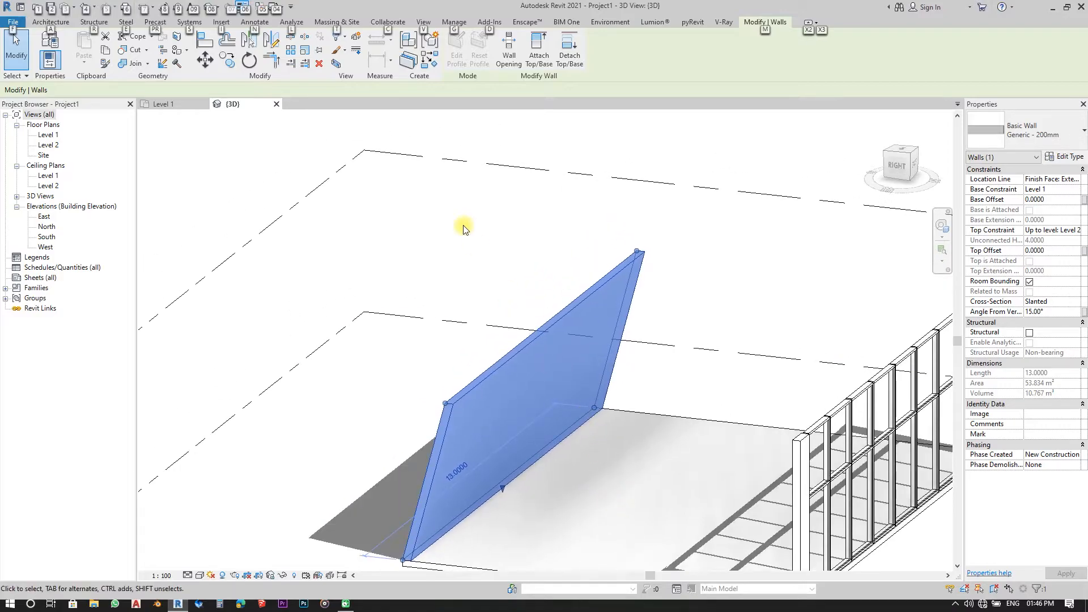
pyautogui.scroll(-3, 476, 248)
pyautogui.keyDown('shift'); pyautogui.moveTo(571, 376); pyautogui.dragTo(700, 430, button='middle'); pyautogui.keyUp('shift')
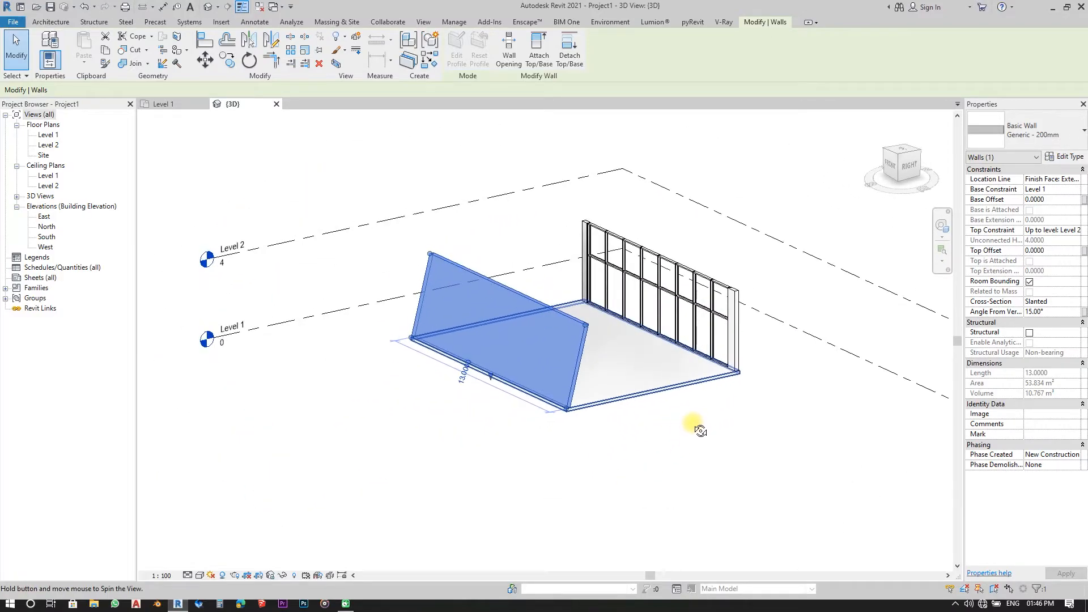
pyautogui.scroll(3, 609, 379)
pyautogui.click(617, 470)
pyautogui.moveTo(595, 422); pyautogui.dragTo(567, 445, button='middle')
pyautogui.moveTo(662, 408); pyautogui.dragTo(560, 293, button='middle')
pyautogui.press('alt')
pyautogui.scroll(-3, 664, 366)
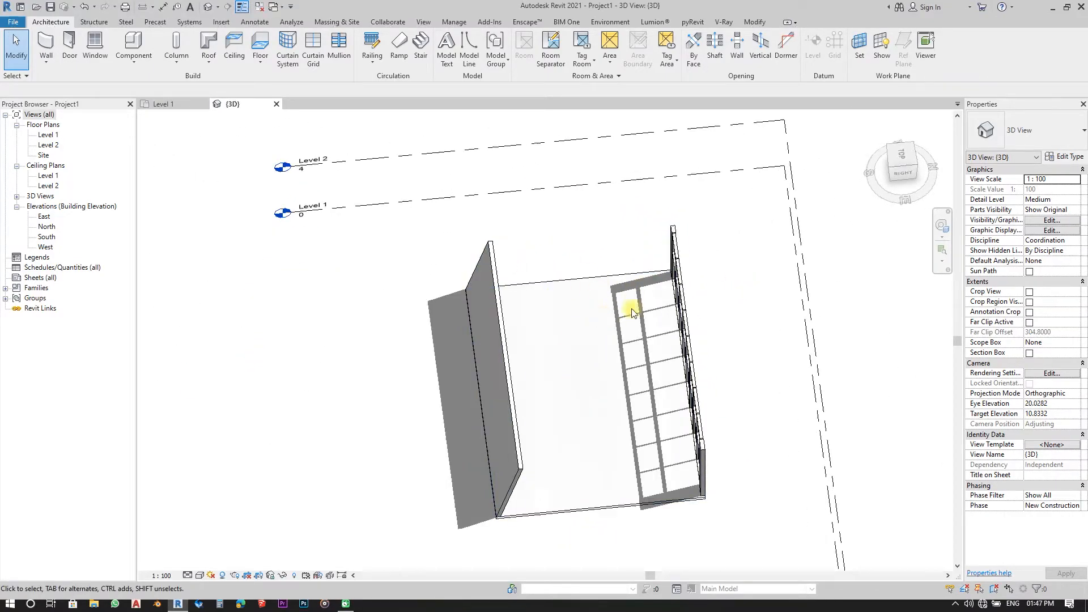
# In the Level 1 plan, create a Generic - 200mm wall by picking the floor's west edge as its line.
pyautogui.click(164, 104)
pyautogui.scroll(-5, 410, 429)
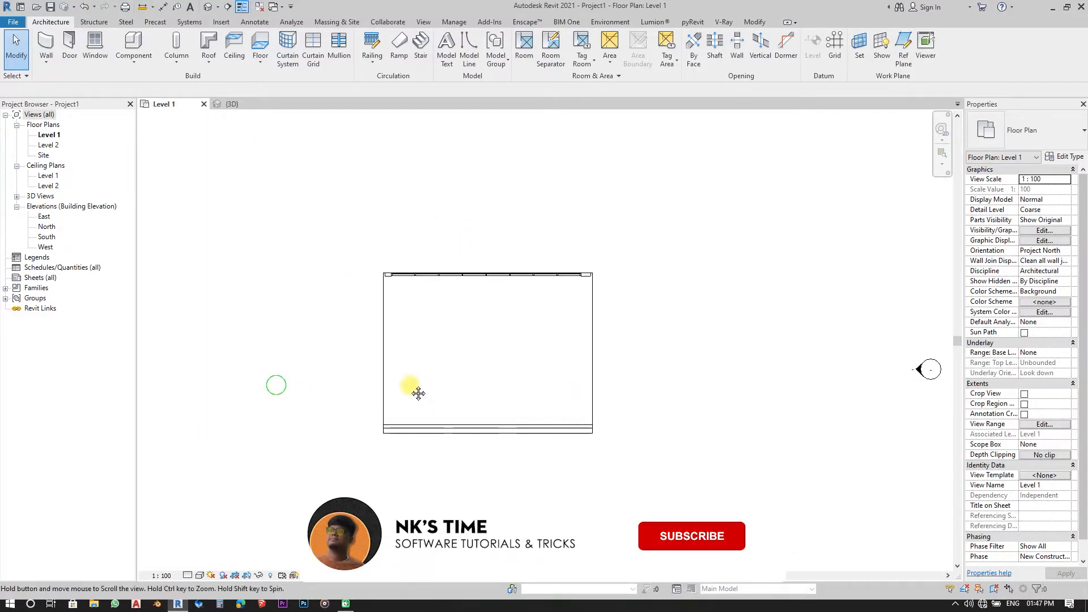
pyautogui.scroll(4, 545, 405)
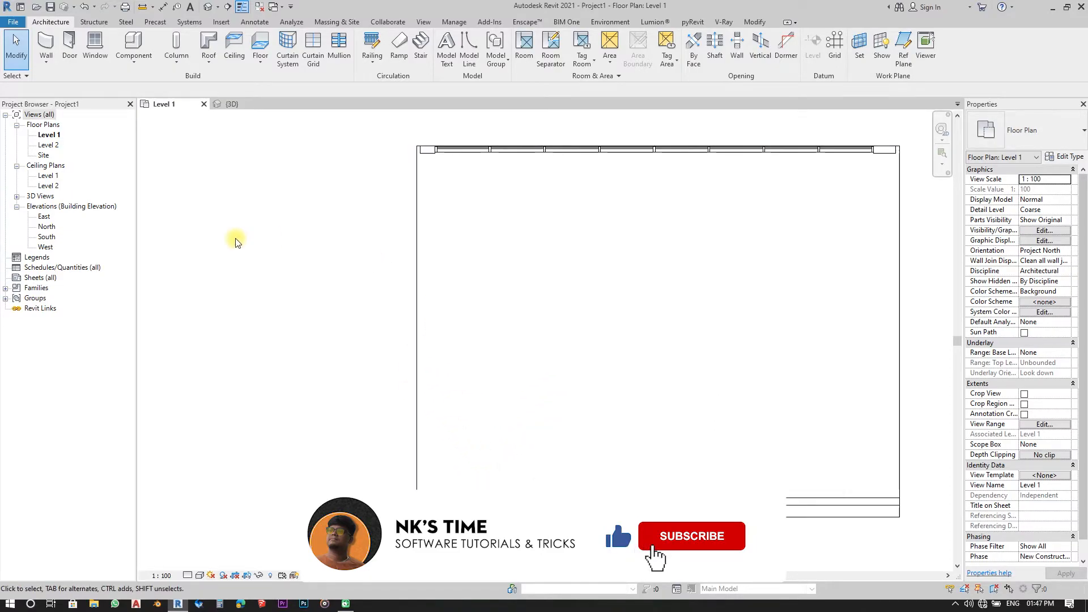
pyautogui.click(44, 41)
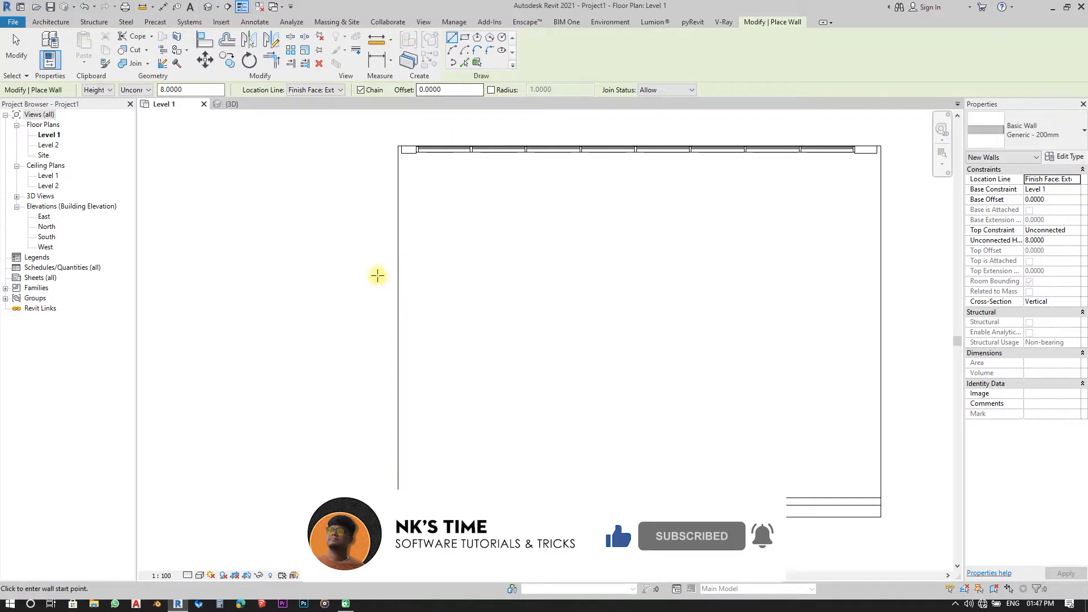
pyautogui.click(464, 62)
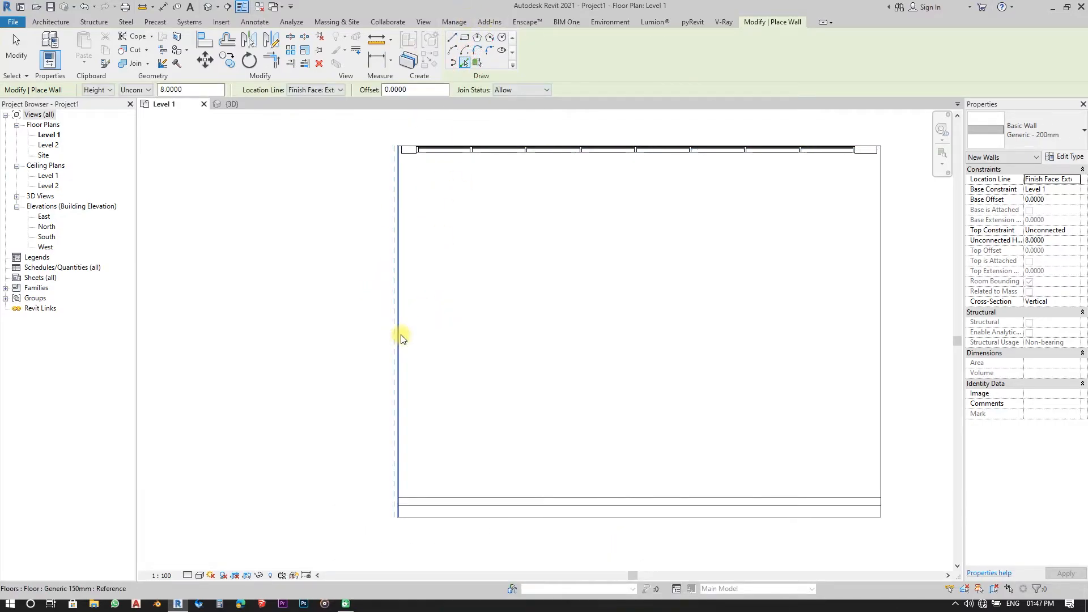
pyautogui.click(399, 355)
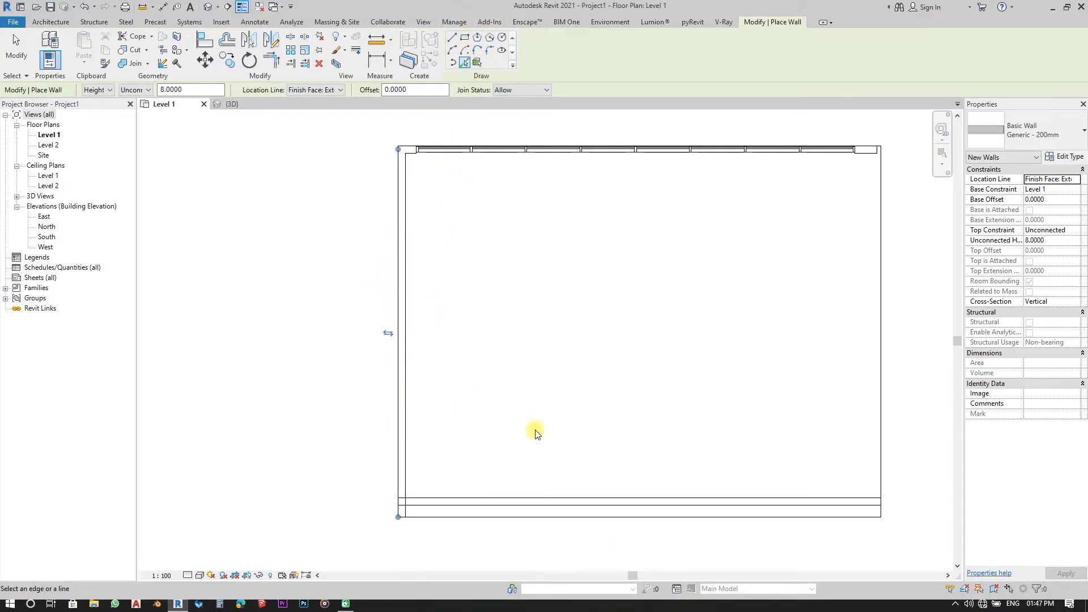
pyautogui.press('Escape')
pyautogui.press('Escape')
# In the 3D view, set the new west wall's top constraint to Up to level: Level 2.
pyautogui.click(228, 104)
pyautogui.moveTo(610, 354); pyautogui.dragTo(529, 364, button='middle')
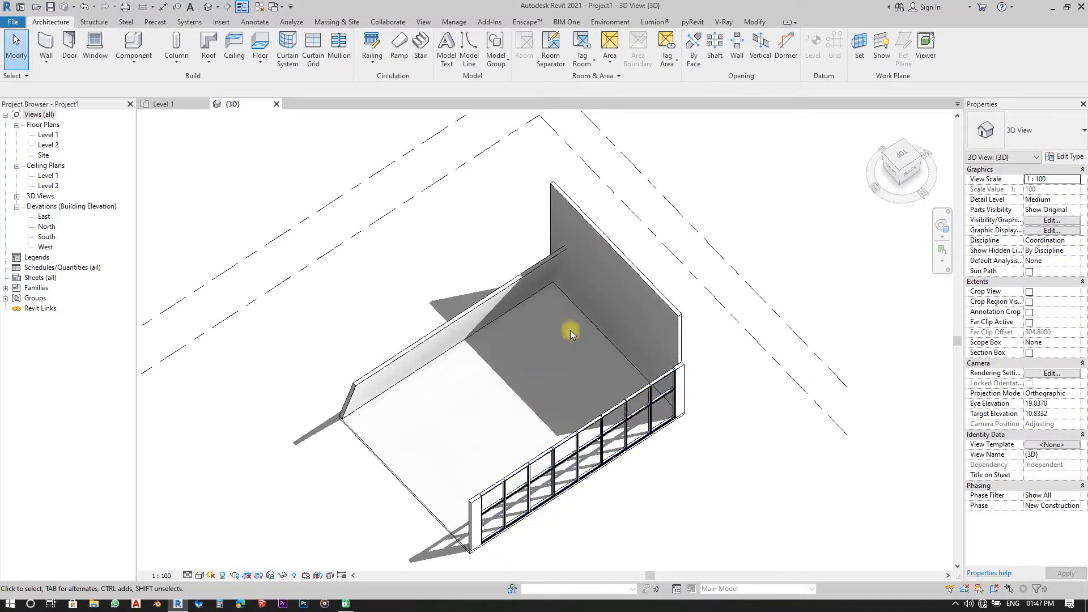
pyautogui.scroll(4, 529, 364)
pyautogui.click(617, 256)
pyautogui.click(1077, 234)
pyautogui.click(1059, 255)
pyautogui.click(1065, 573)
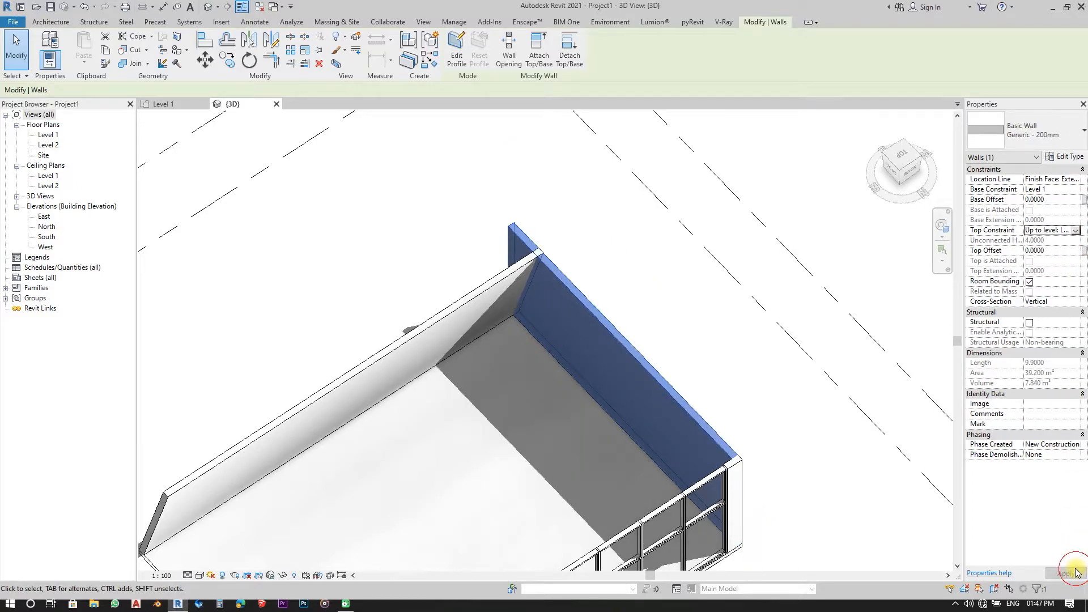
pyautogui.click(778, 373)
# Set the west wall's cross-section to Slanted with an angle from vertical of 15°.
pyautogui.scroll(2, 566, 284)
pyautogui.click(585, 307)
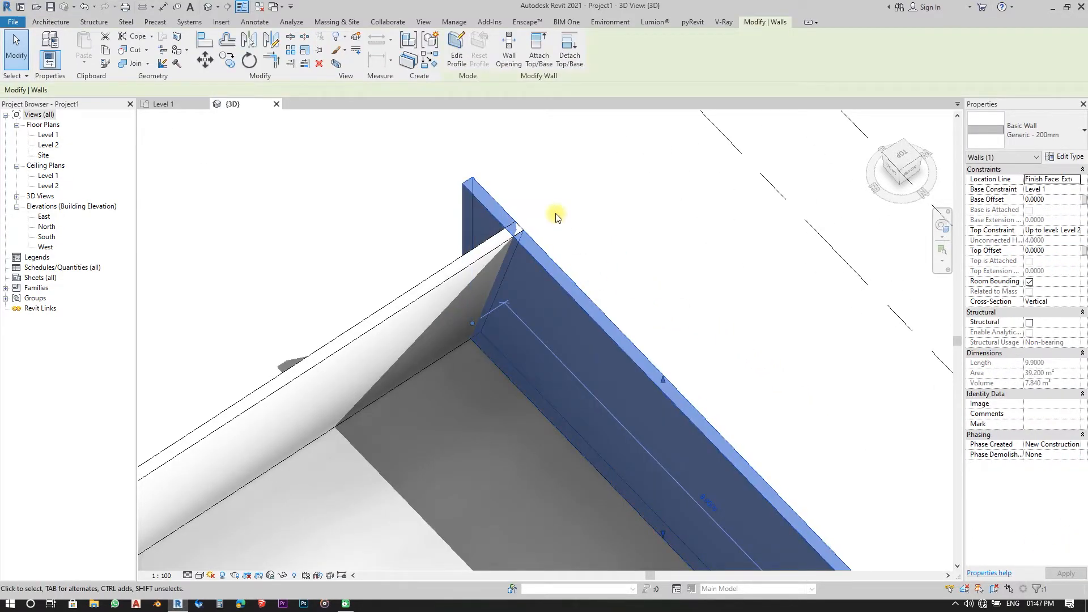
pyautogui.scroll(-2, 562, 226)
pyautogui.moveTo(596, 273); pyautogui.dragTo(600, 282, button='middle')
pyautogui.press('alt')
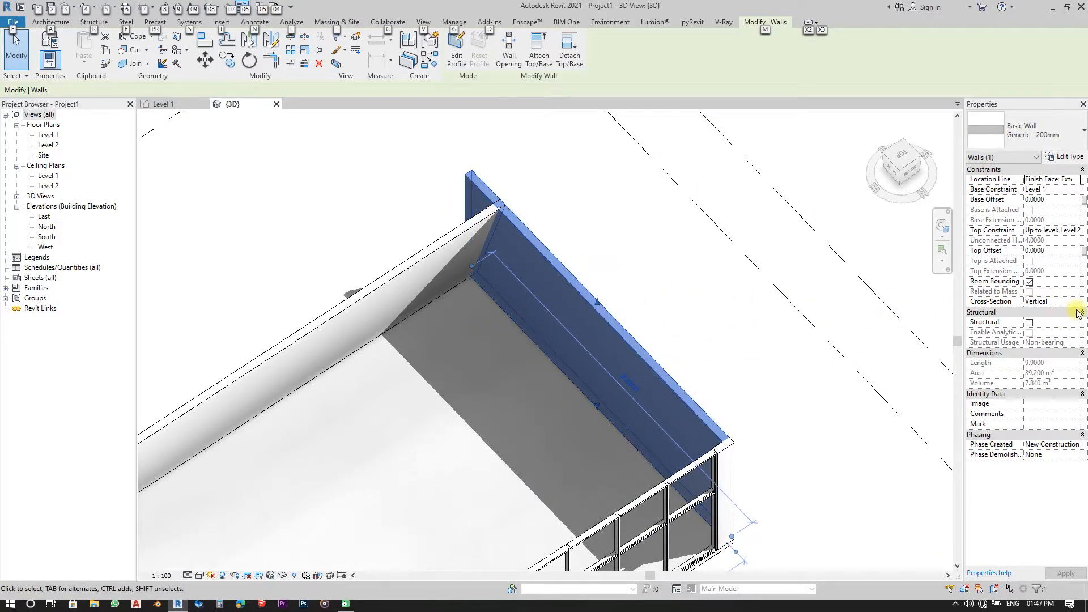
pyautogui.click(1075, 302)
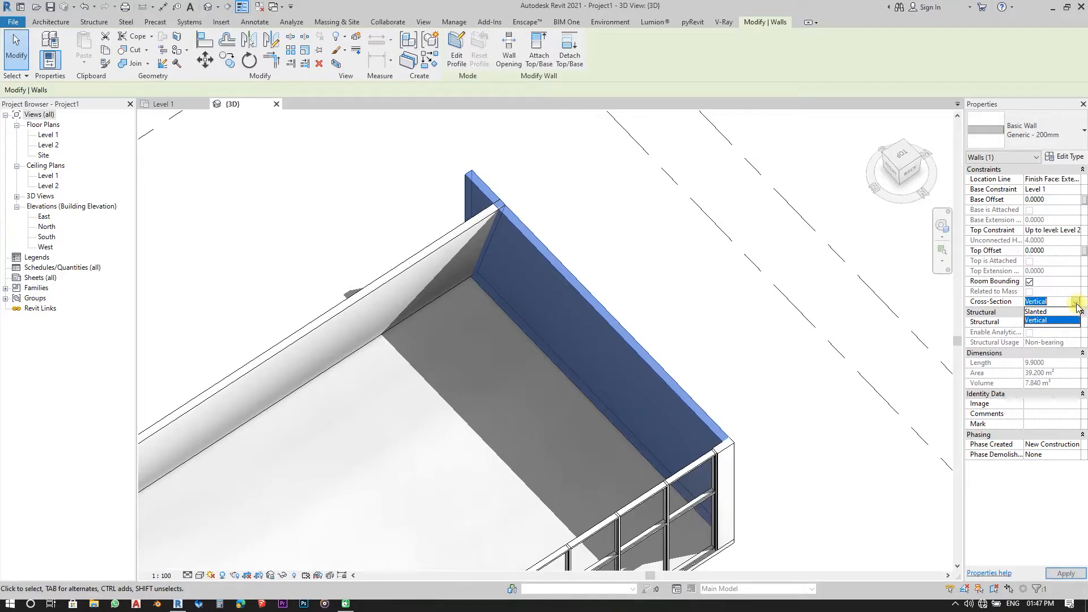
pyautogui.click(1063, 317)
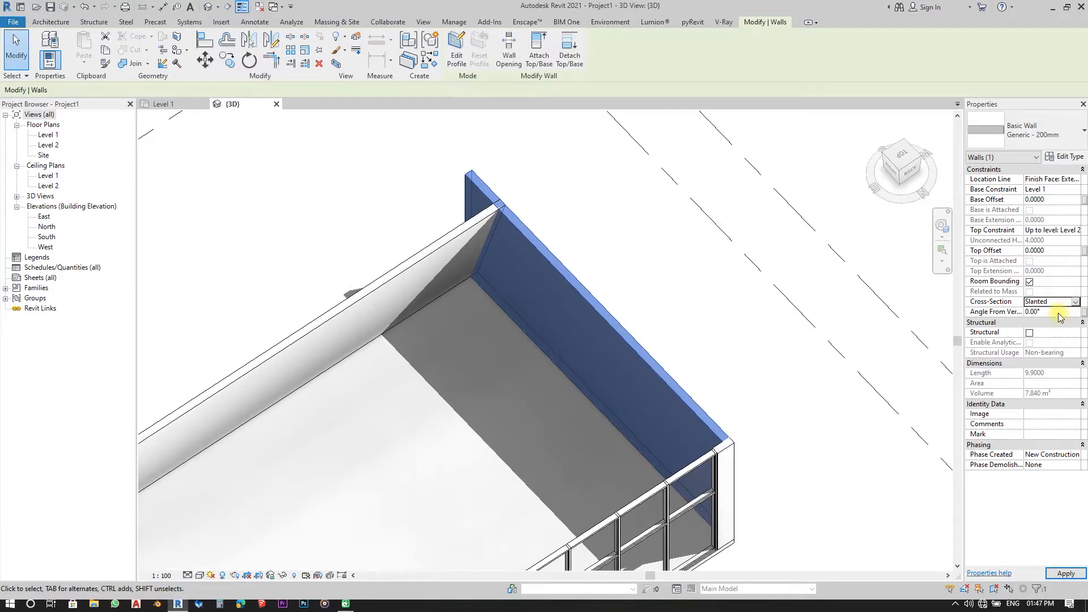
pyautogui.click(1059, 312)
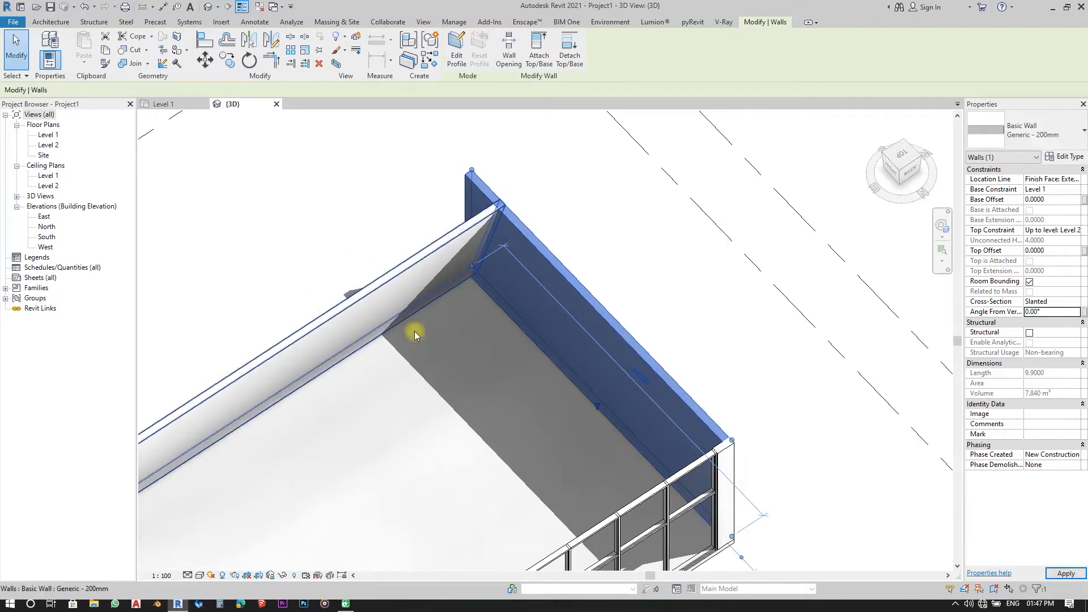
pyautogui.click(1052, 312)
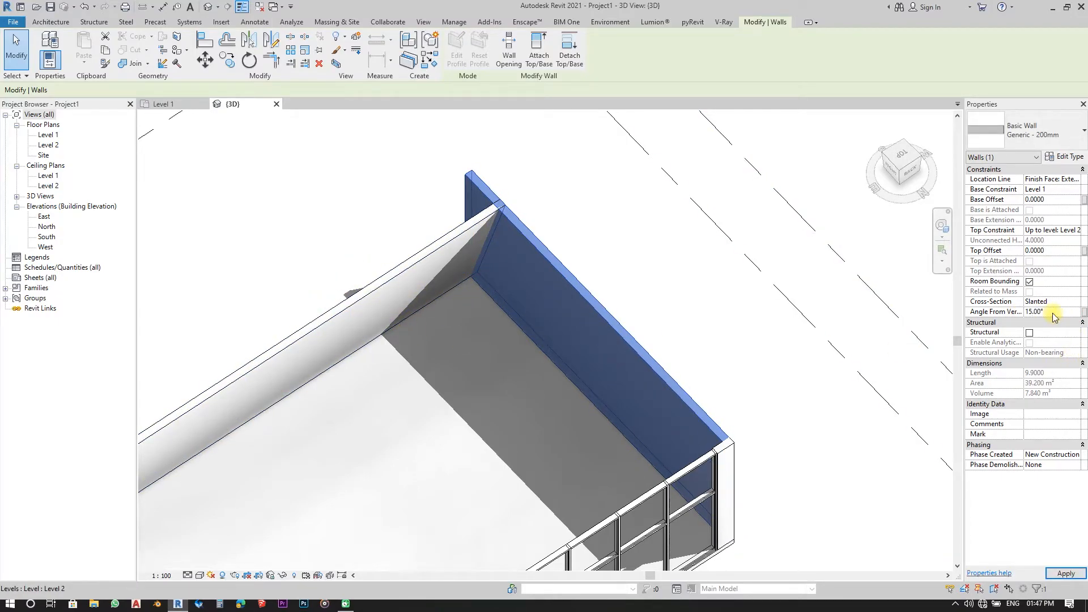
pyautogui.click(729, 355)
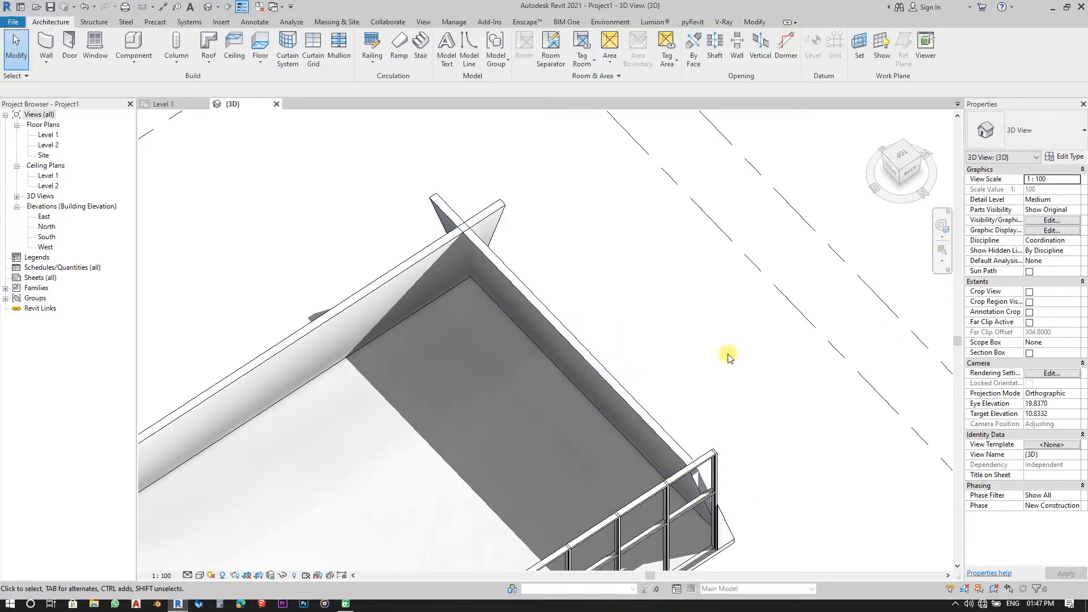
# Trim the two slanted walls to a clean corner with Trim/Extend to Corner, viewing them from above.
pyautogui.scroll(-3, 617, 338)
pyautogui.moveTo(555, 338); pyautogui.dragTo(608, 524, button='middle')
pyautogui.scroll(5, 606, 376)
pyautogui.moveTo(605, 379)
pyautogui.keyDown('shift'); pyautogui.mouseDown(button='middle')
pyautogui.moveTo(563, 381)
pyautogui.moveTo(578, 333)
pyautogui.moveTo(563, 316)
pyautogui.moveTo(597, 341)
pyautogui.mouseUp(button='middle'); pyautogui.keyUp('shift')
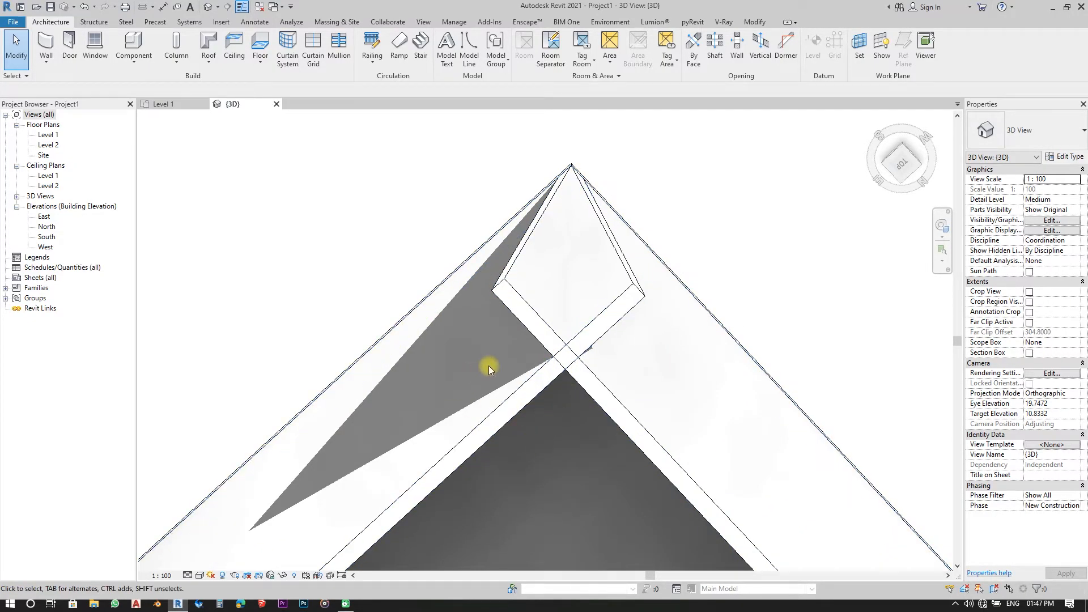
pyautogui.press('t')
pyautogui.press('r')
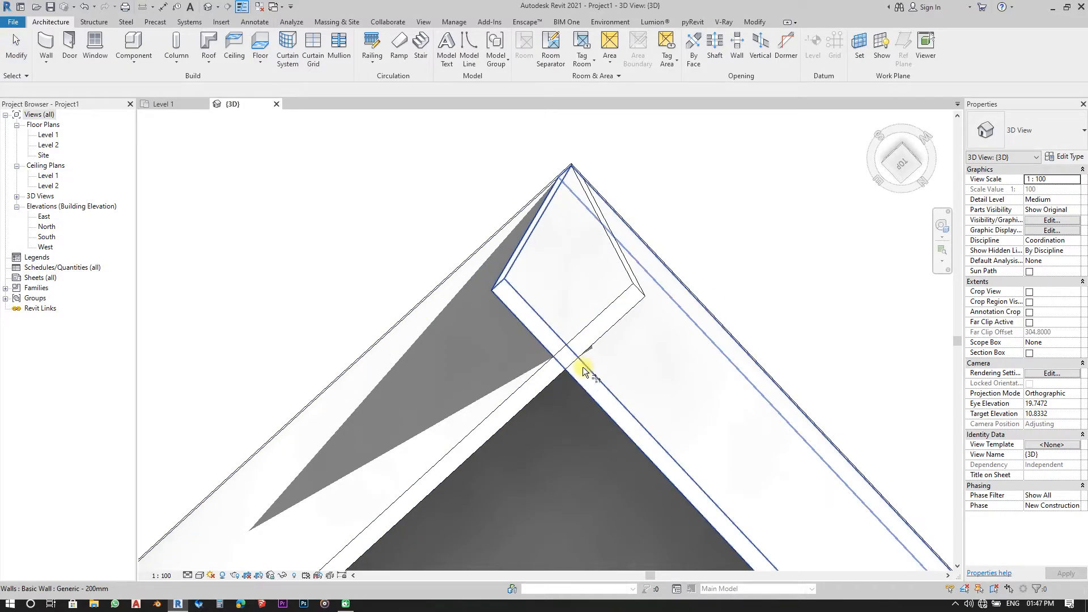
pyautogui.click(610, 401)
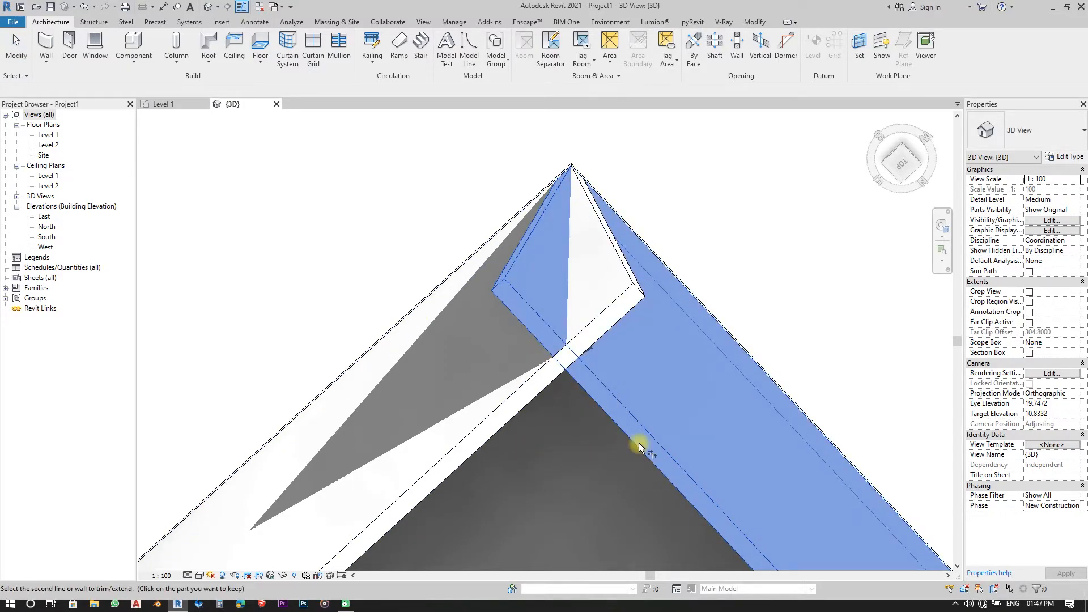
pyautogui.click(494, 430)
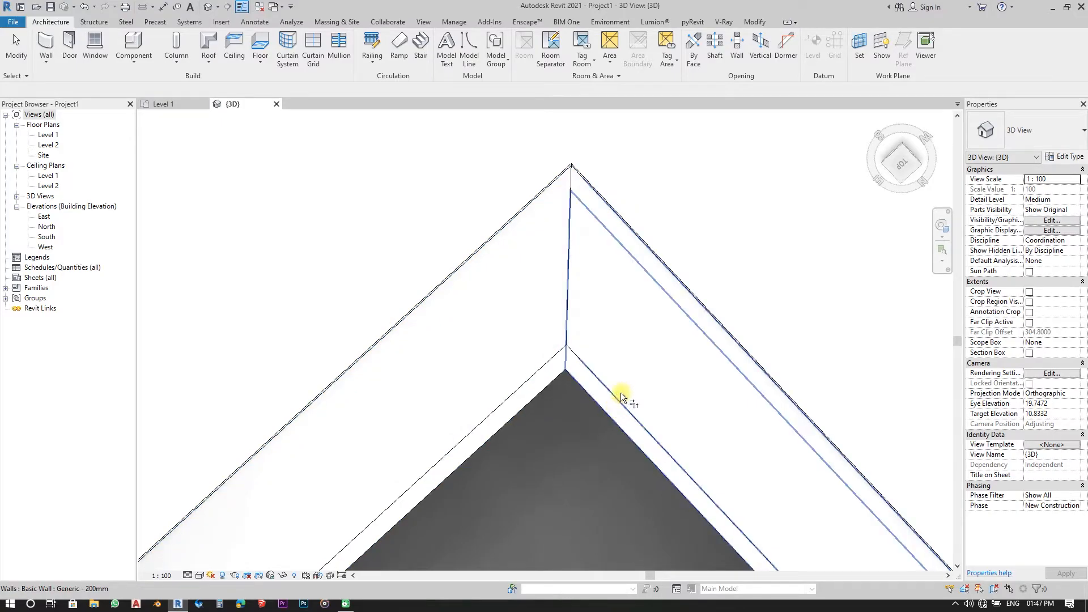
pyautogui.scroll(-2, 578, 409)
pyautogui.keyDown('shift'); pyautogui.moveTo(579, 409); pyautogui.dragTo(306, 366, button='middle'); pyautogui.keyUp('shift')
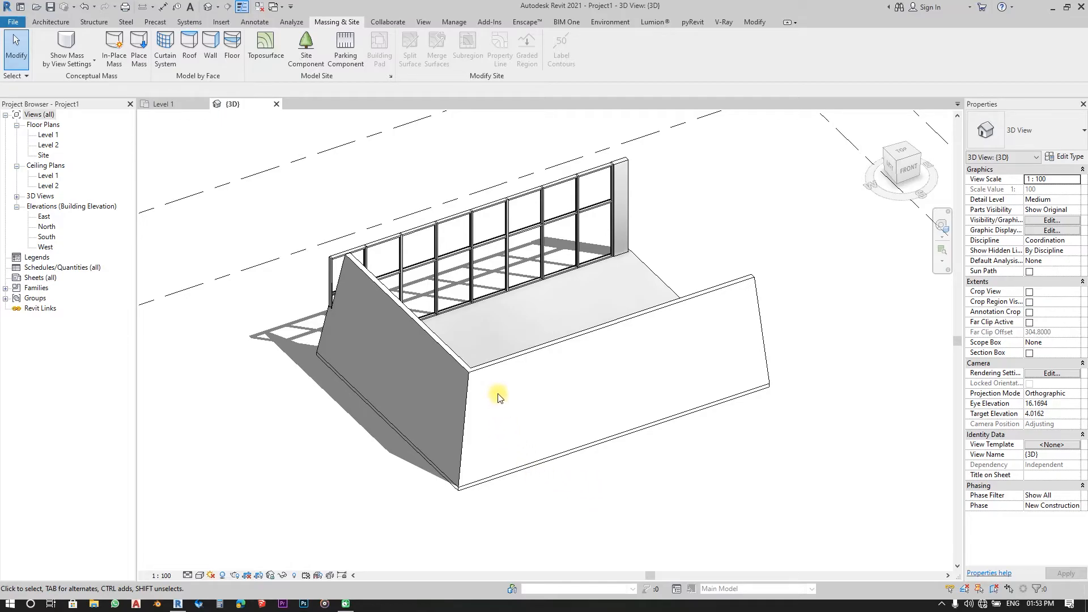
pyautogui.click(176, 107)
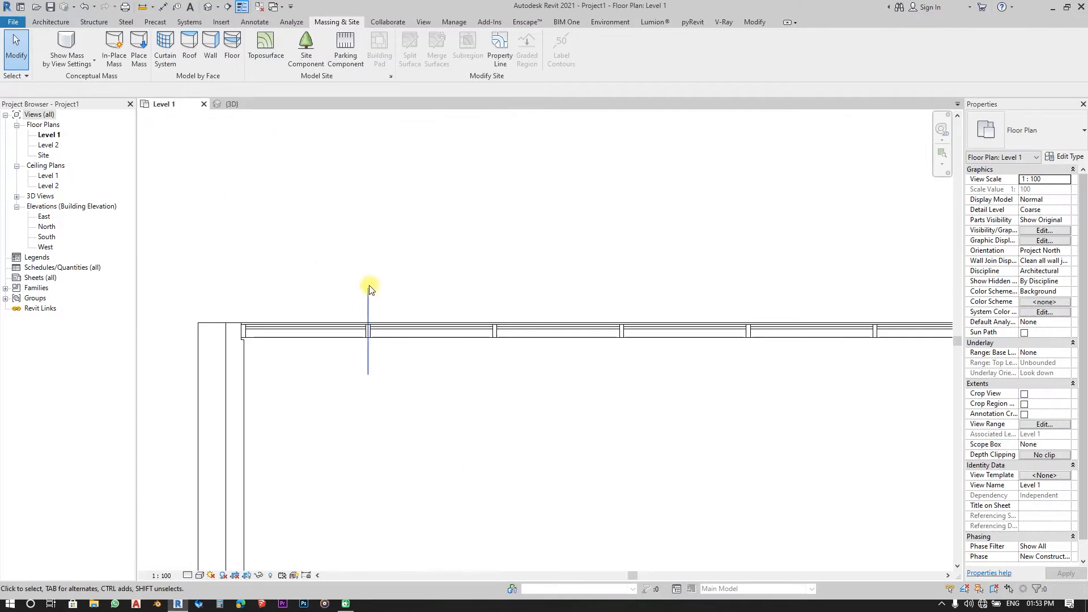
pyautogui.scroll(-3, 372, 292)
pyautogui.scroll(2, 318, 292)
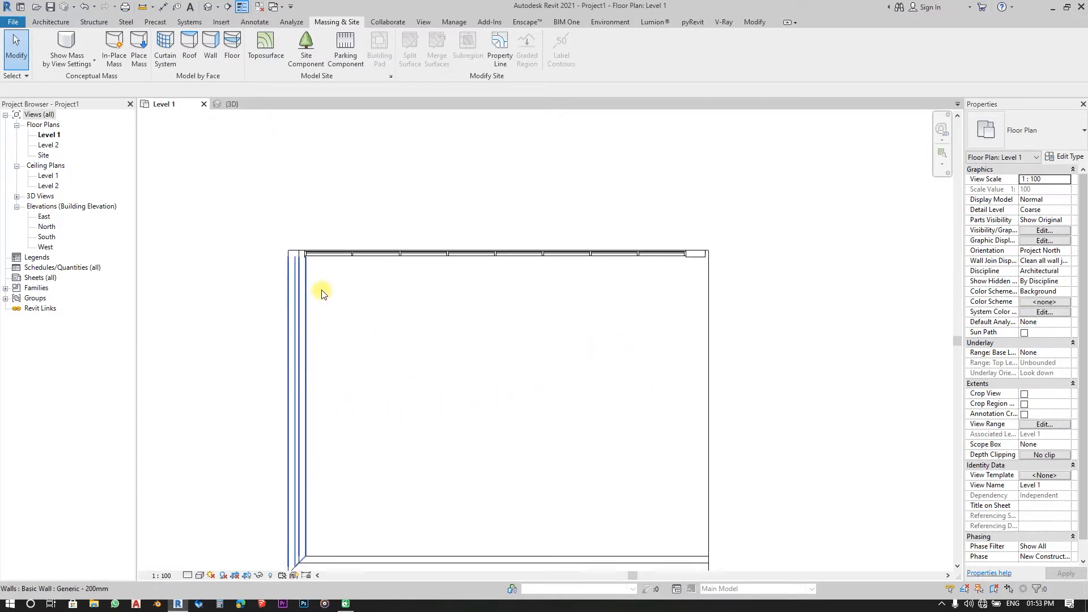
pyautogui.moveTo(676, 319); pyautogui.dragTo(396, 261, button='middle')
pyautogui.moveTo(454, 192); pyautogui.dragTo(592, 351, button='middle')
pyautogui.scroll(3, 592, 350)
pyautogui.click(49, 22)
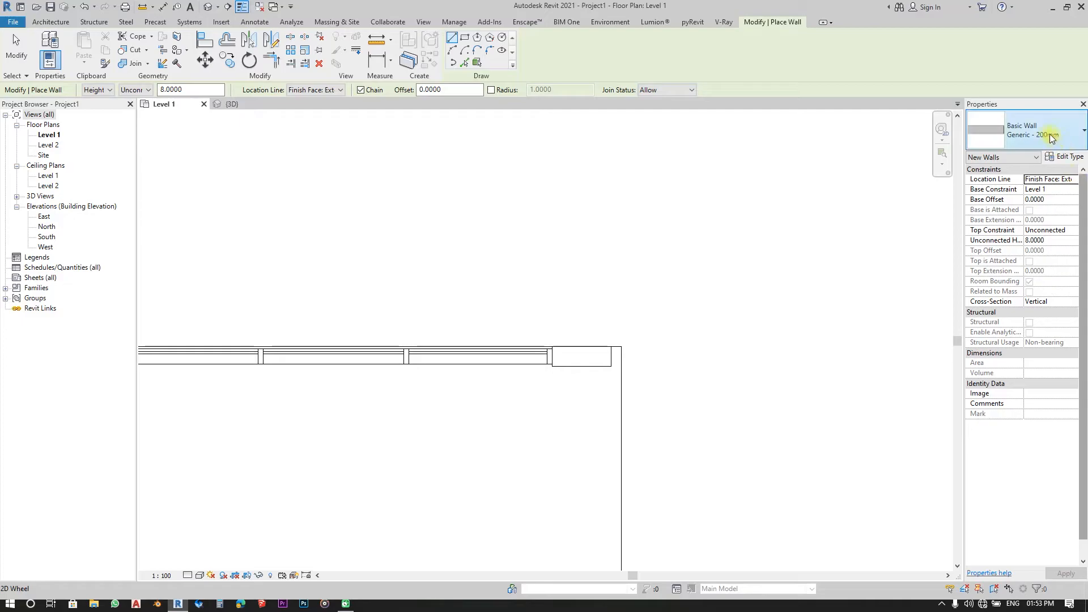
pyautogui.click(1048, 136)
pyautogui.scroll(-3, 1007, 279)
pyautogui.scroll(-1, 1007, 279)
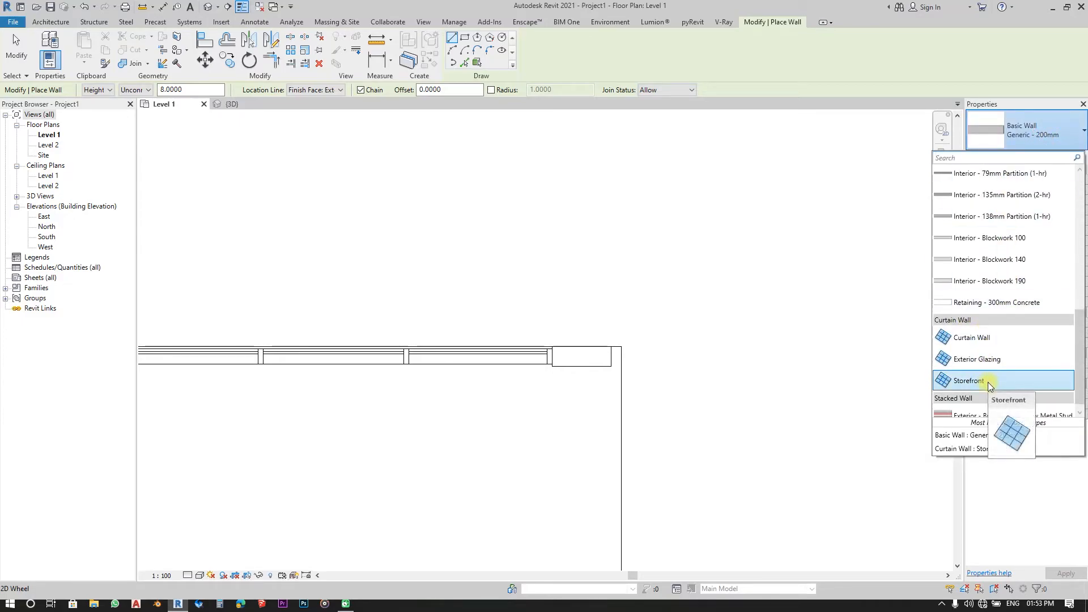
pyautogui.moveTo(327, 355); pyautogui.dragTo(568, 342, button='middle')
pyautogui.scroll(1, 812, 373)
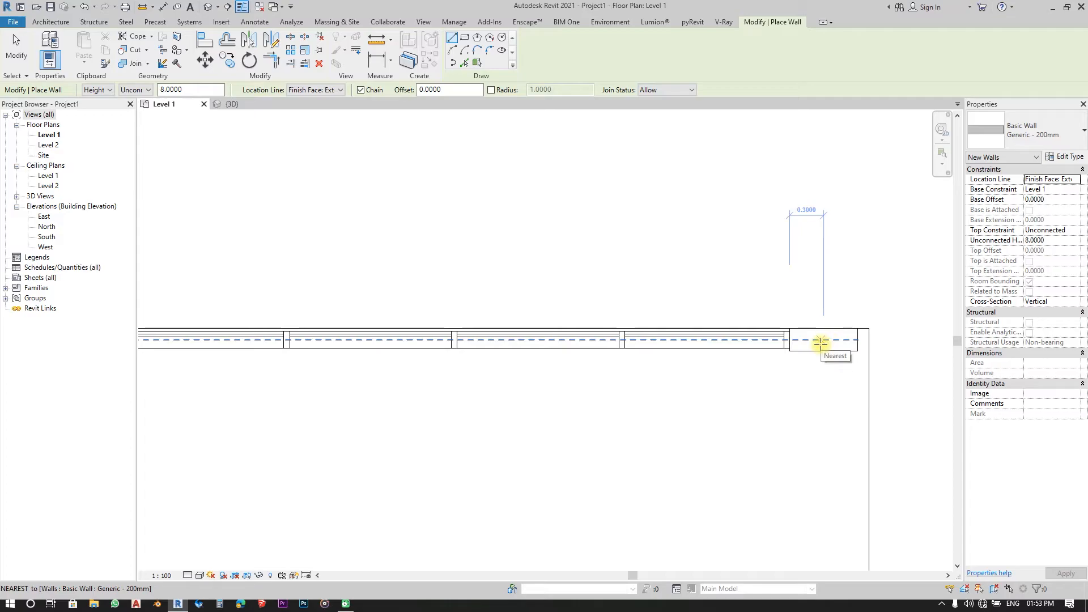
pyautogui.press('Escape')
pyautogui.press('Escape')
pyautogui.scroll(-5, 657, 223)
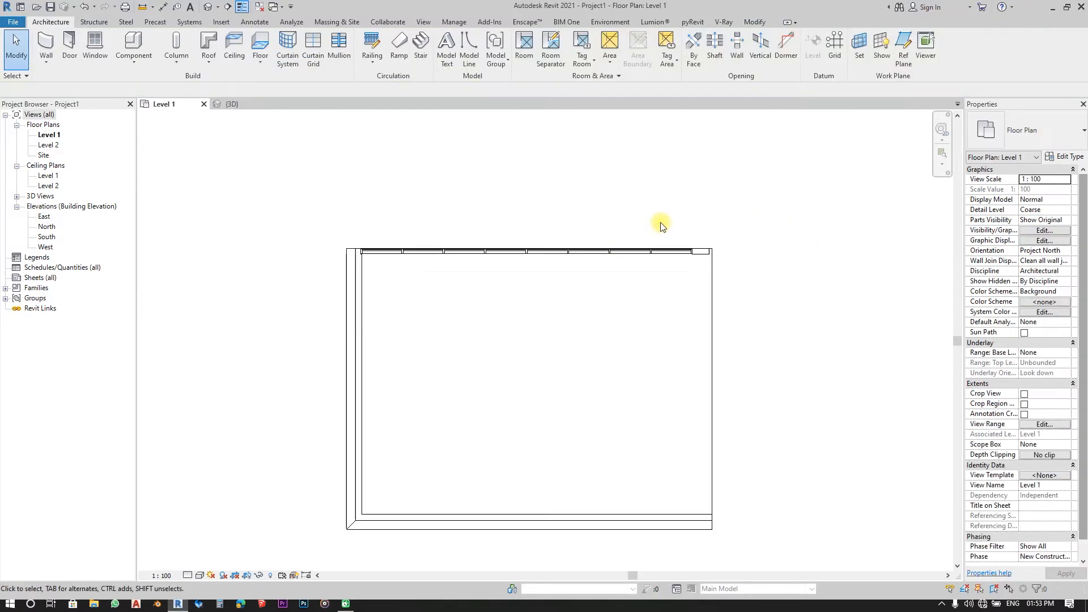
# Compare the 3D and Level 1 plan views, and examine the slanted south wall's cross-section options and angle from vertical.
pyautogui.click(240, 105)
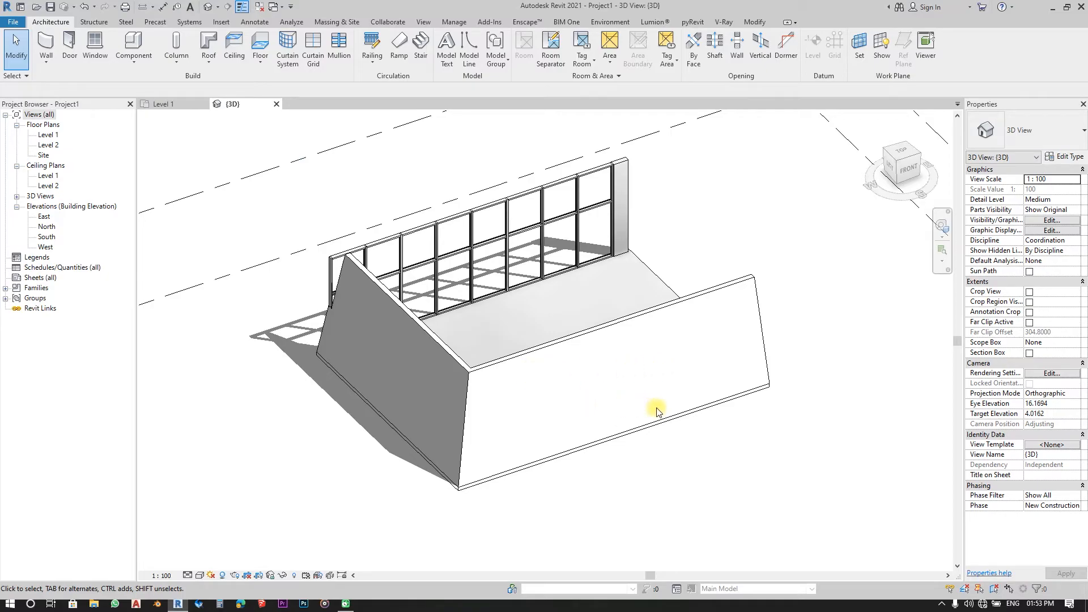
pyautogui.keyDown('shift'); pyautogui.moveTo(657, 409); pyautogui.dragTo(332, 364, button='middle'); pyautogui.keyUp('shift')
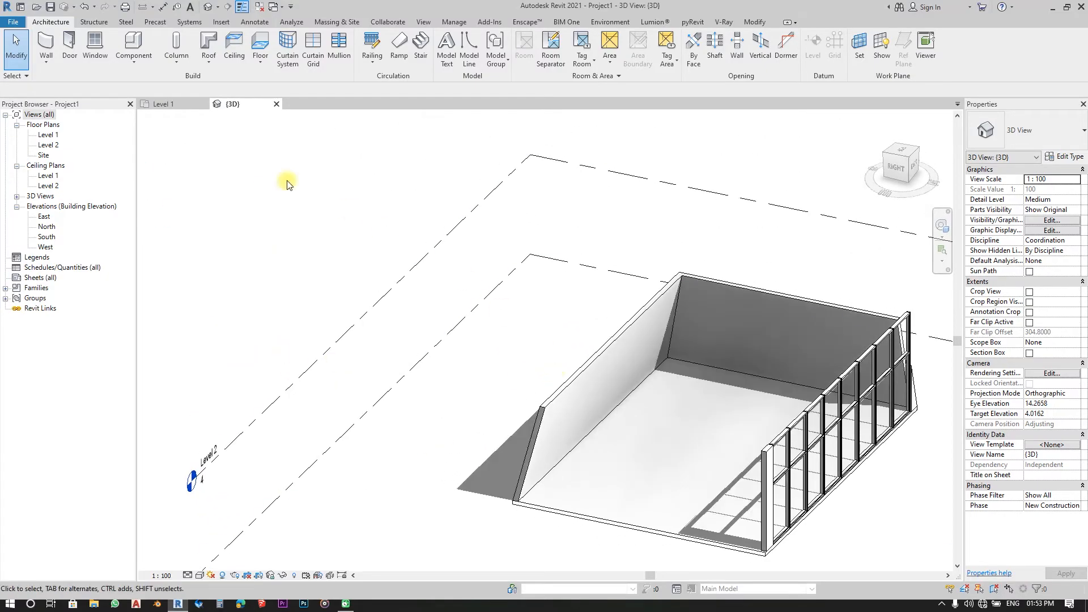
pyautogui.click(172, 103)
pyautogui.scroll(2, 590, 492)
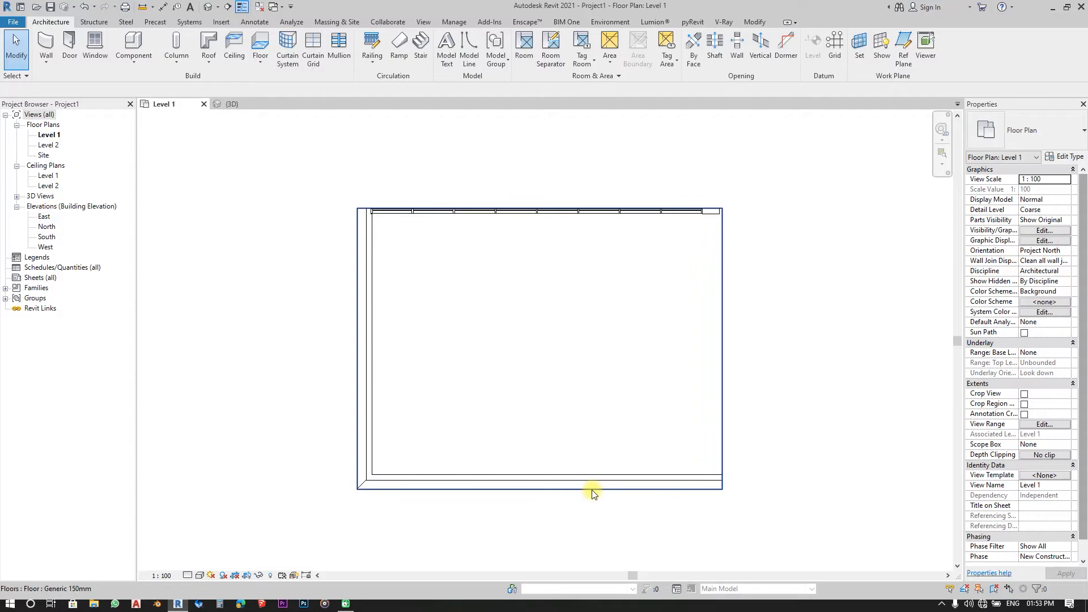
pyautogui.hotkey('ctrl', 'Tab')
pyautogui.click(543, 352)
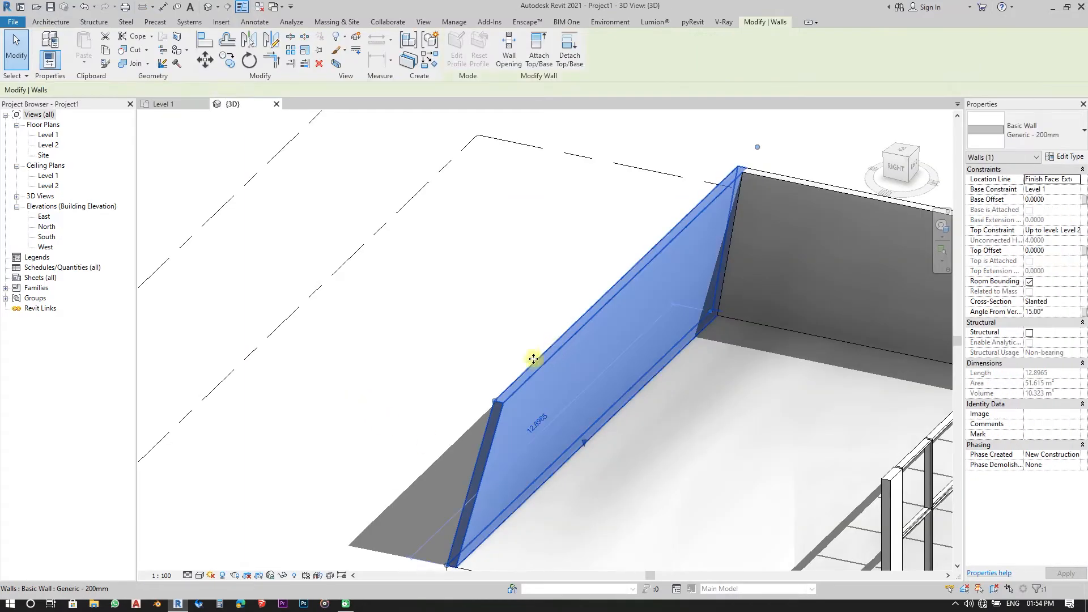
pyautogui.moveTo(644, 387); pyautogui.dragTo(610, 372, button='middle')
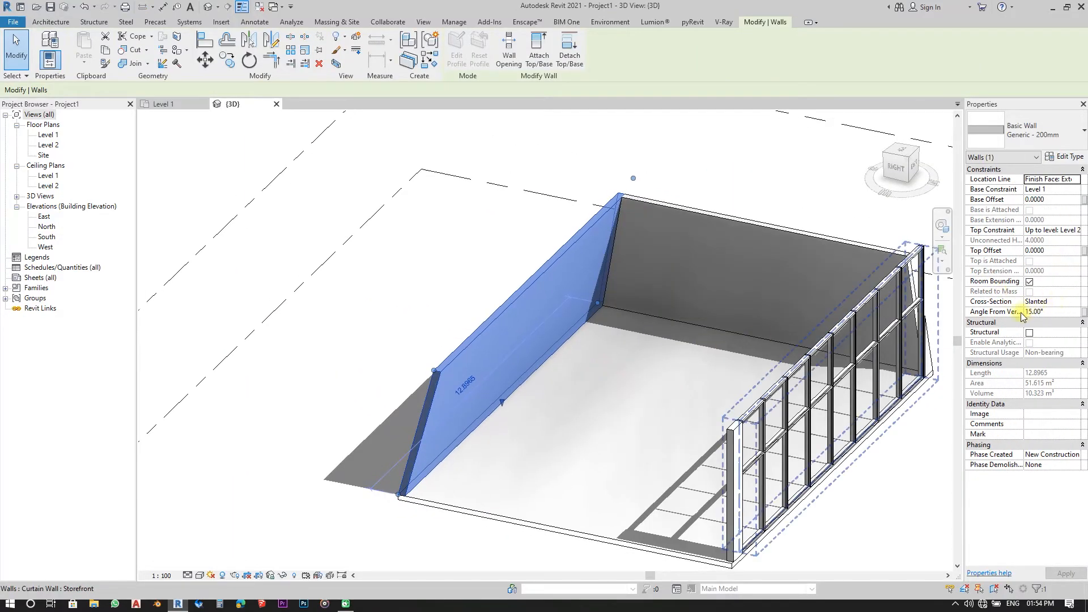
pyautogui.click(1074, 302)
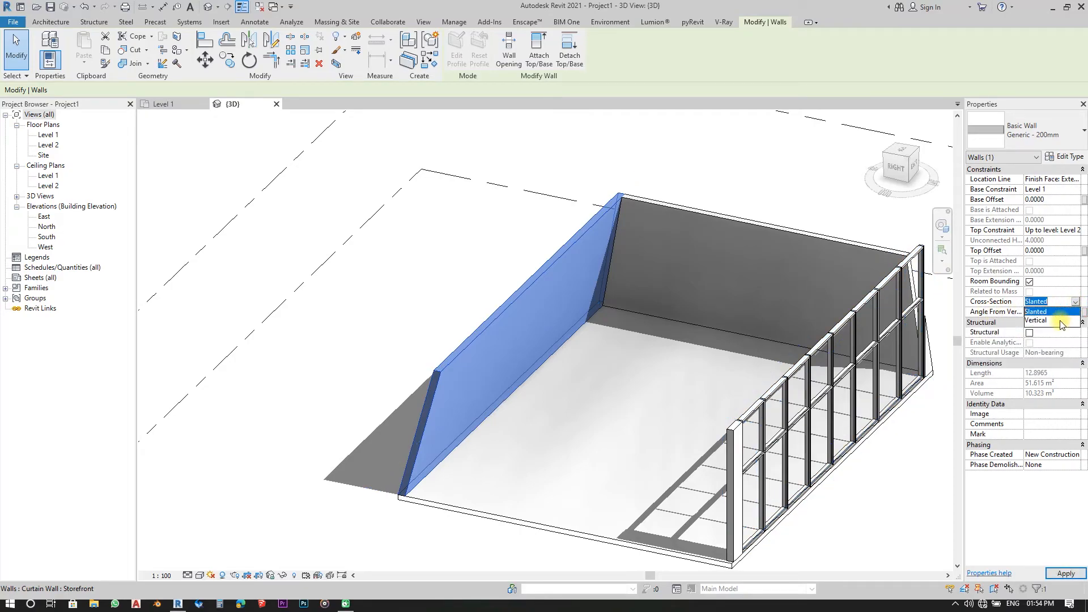
pyautogui.click(1044, 508)
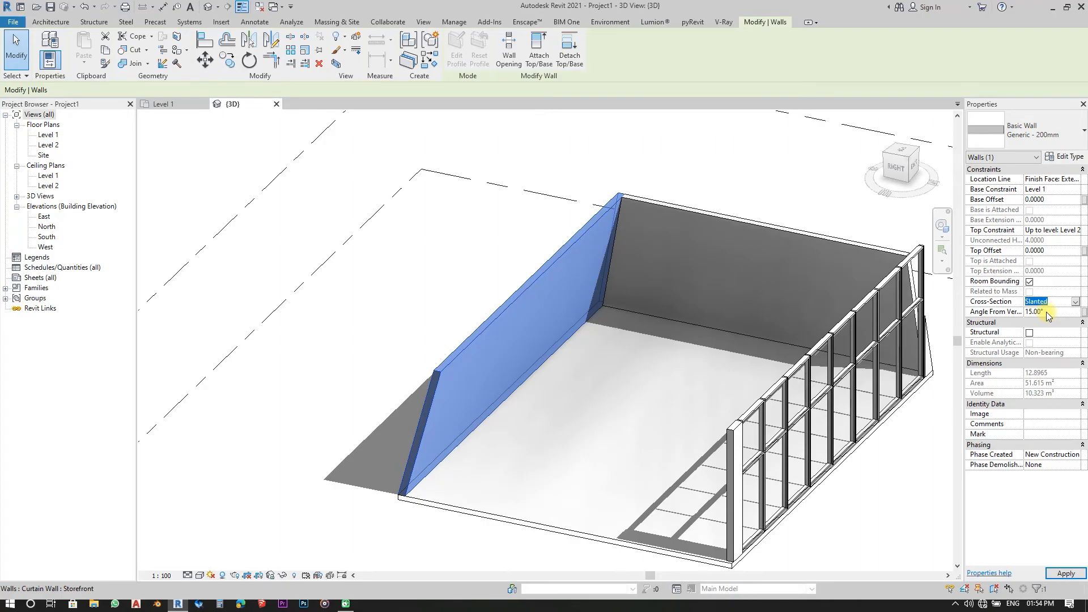
pyautogui.click(477, 307)
pyautogui.scroll(2, 476, 310)
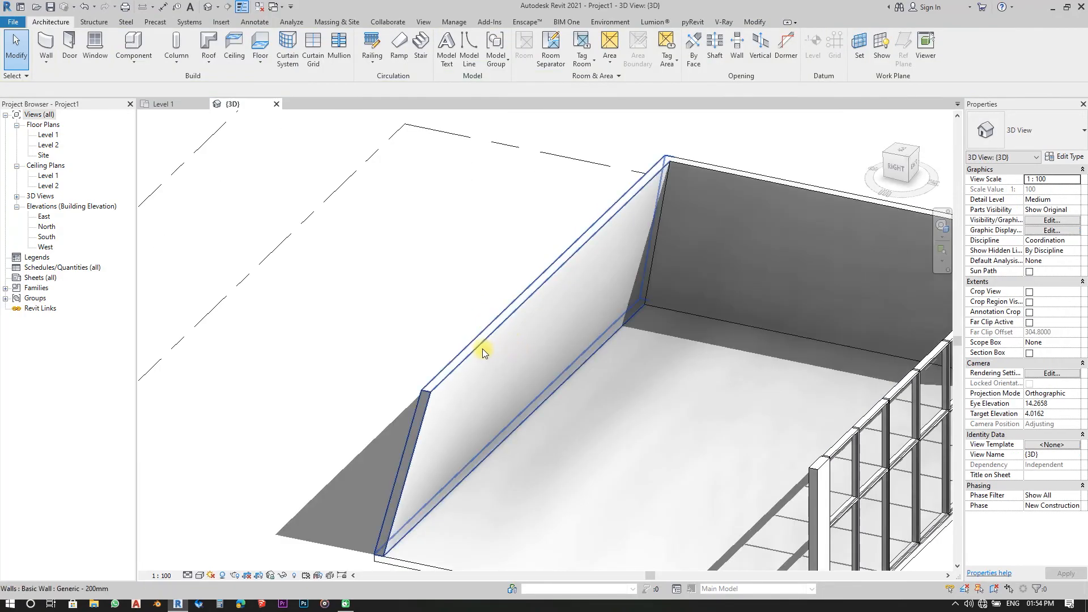
pyautogui.click(481, 348)
pyautogui.scroll(-3, 445, 306)
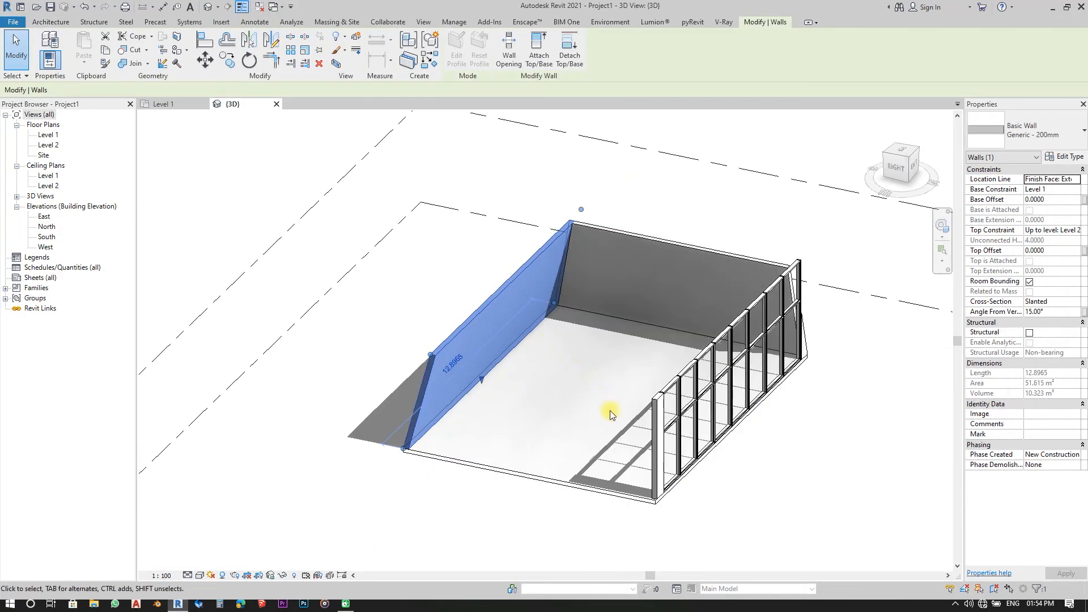